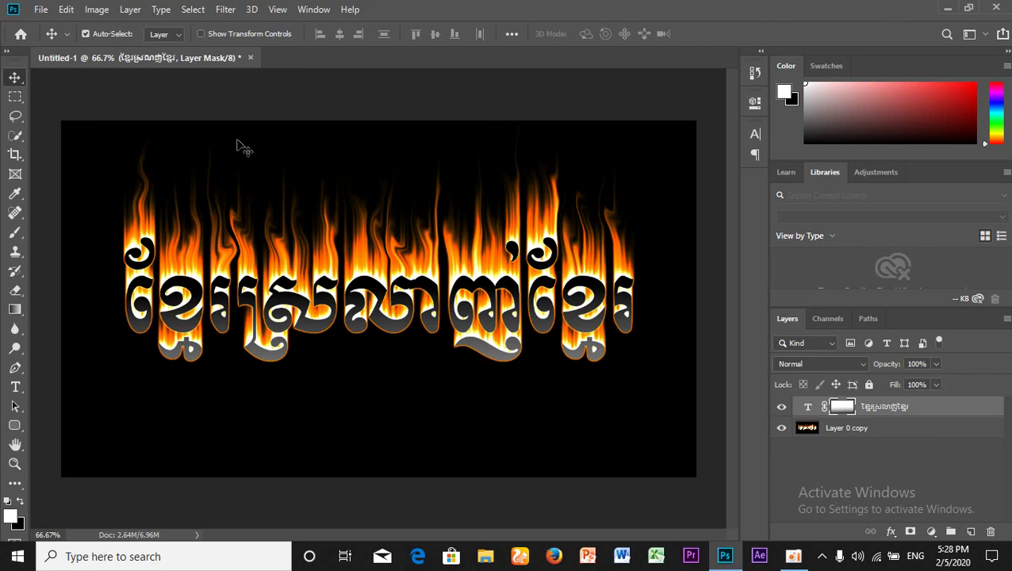
# Step: Float the finished flame-text document in its own window, then minimize it
pyautogui.moveTo(149, 58); pyautogui.dragTo(214, 89)
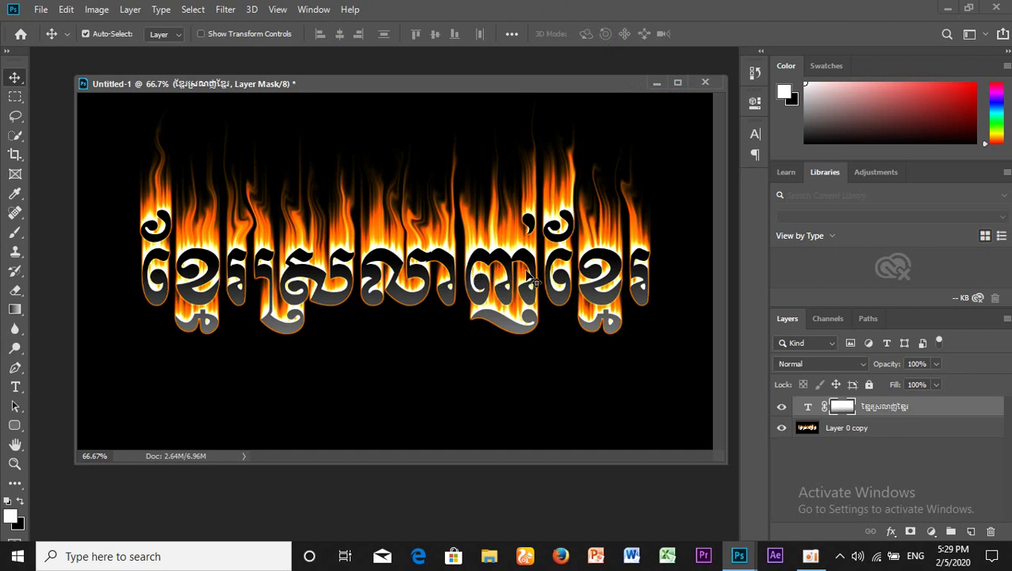
pyautogui.click(658, 84)
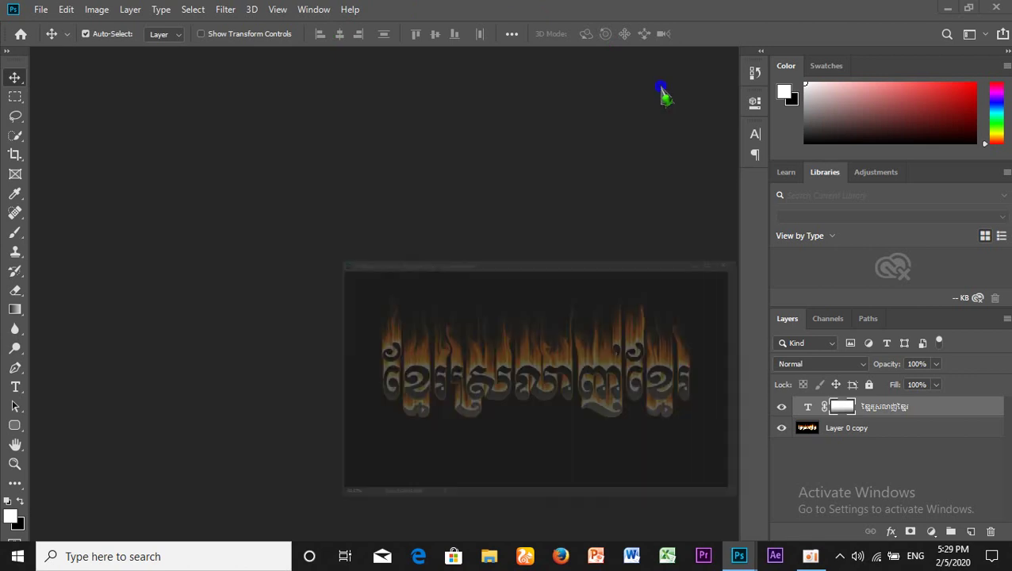
# Step: Open the New Document dialog, dismiss it, then minimize and restore Photoshop
pyautogui.click(41, 9)
pyautogui.click(46, 27)
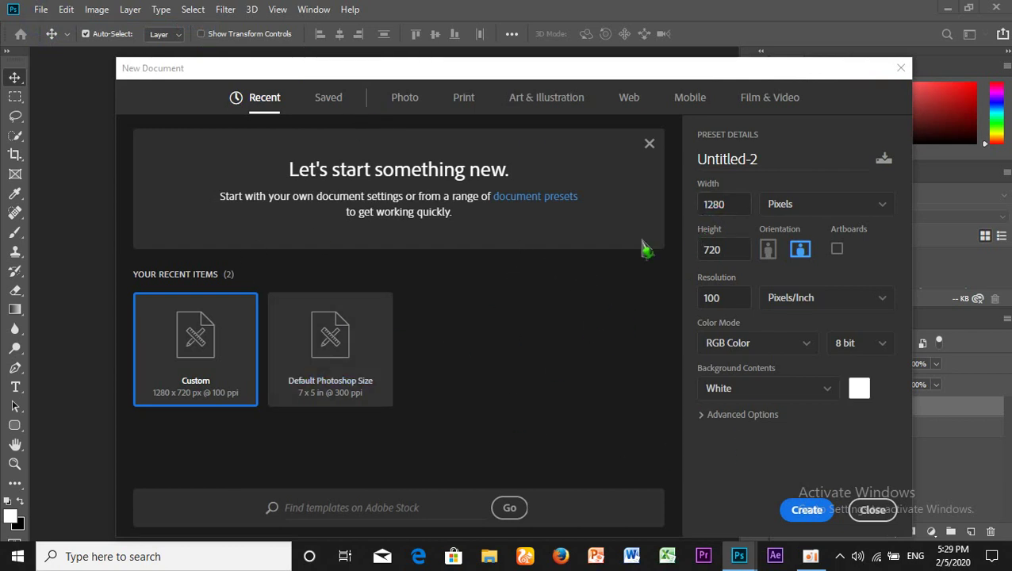
pyautogui.click(901, 68)
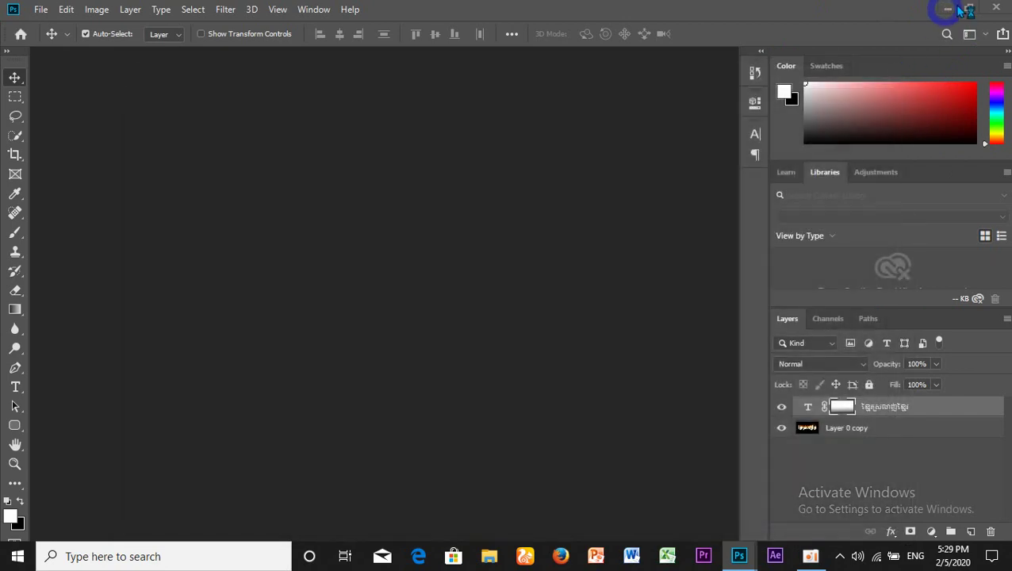
pyautogui.click(946, 9)
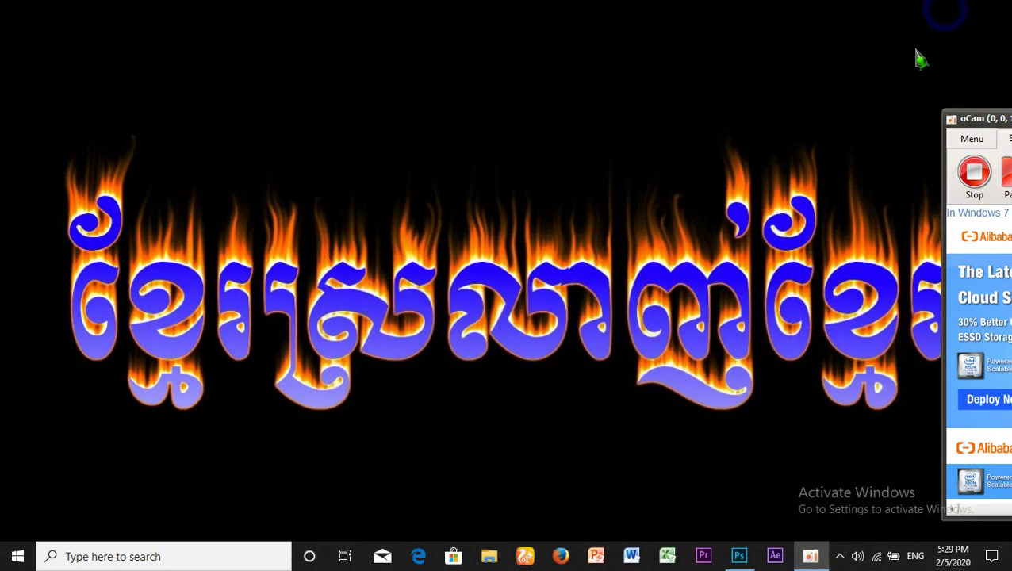
pyautogui.click(740, 556)
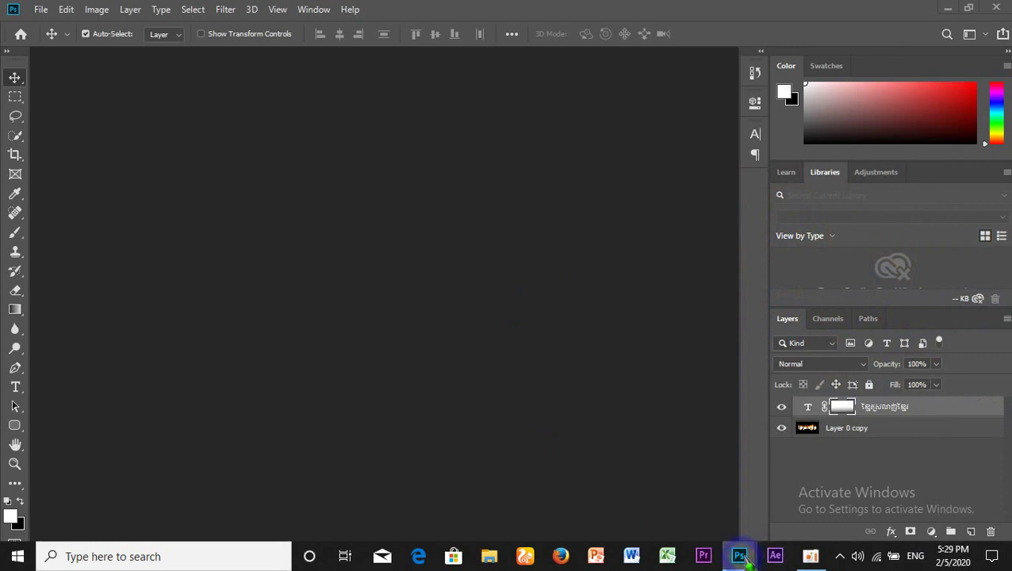
# Step: Create a new 1280 × 720 px, 100 ppi document from the preset
pyautogui.click(38, 9)
pyautogui.click(50, 27)
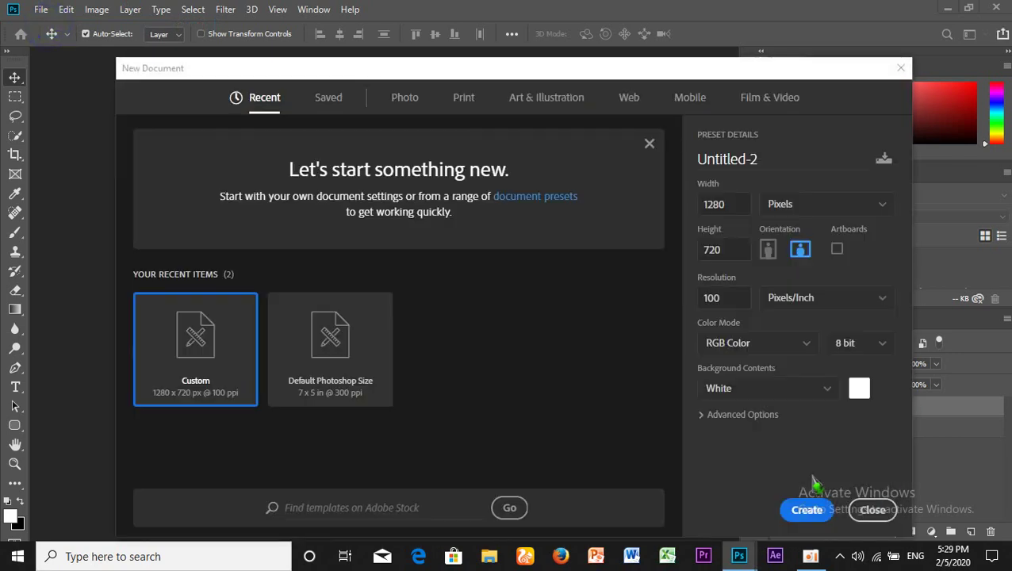
pyautogui.click(809, 506)
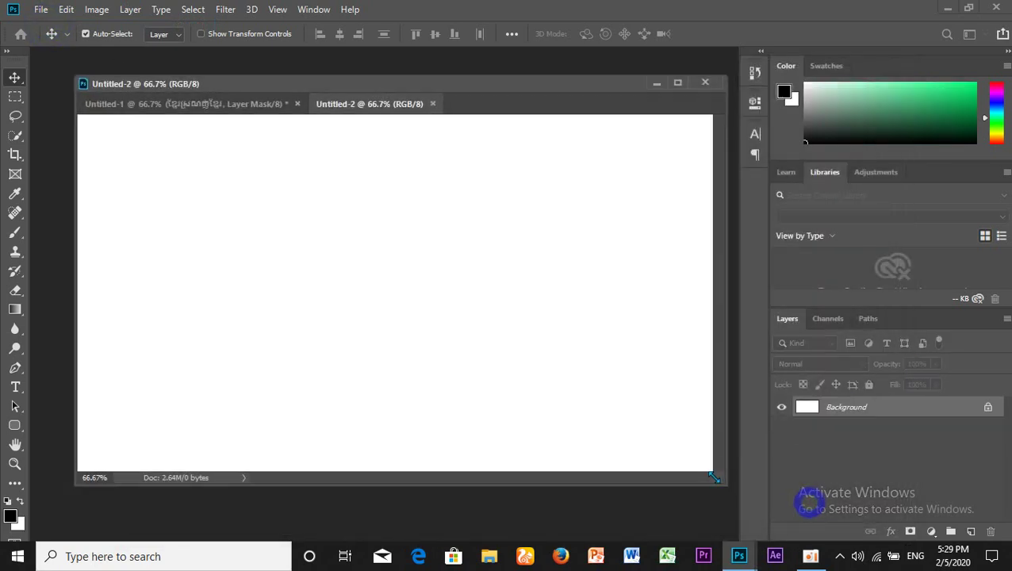
# Step: Float Untitled-2 in its own window, minimize Untitled-1, and enlarge Untitled-2 around the canvas
pyautogui.moveTo(373, 105)
pyautogui.mouseDown()
pyautogui.moveTo(379, 146)
pyautogui.moveTo(381, 119)
pyautogui.mouseUp()
pyautogui.click(657, 83)
pyautogui.moveTo(660, 108); pyautogui.dragTo(431, 78)
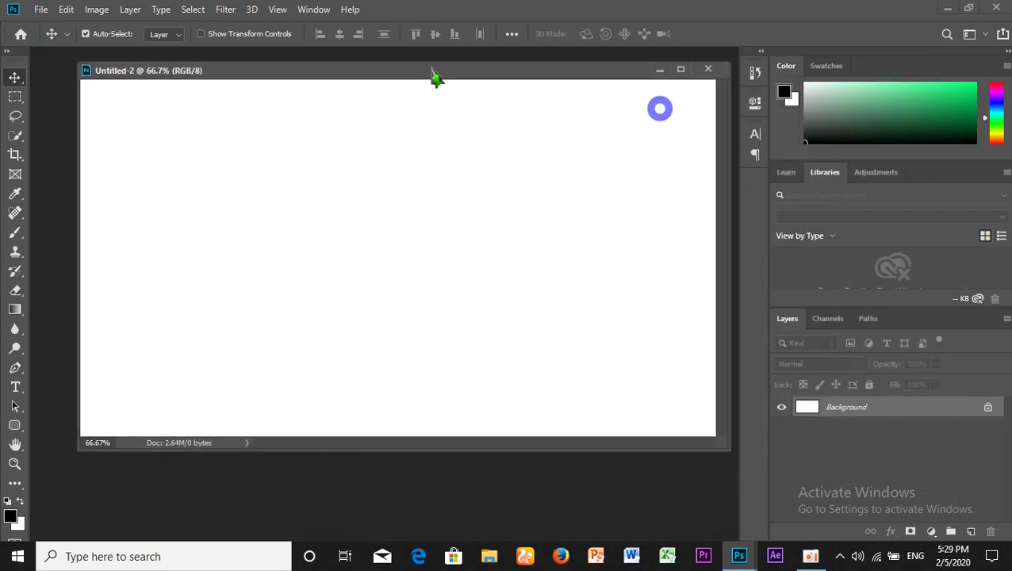
pyautogui.moveTo(725, 449); pyautogui.dragTo(767, 503)
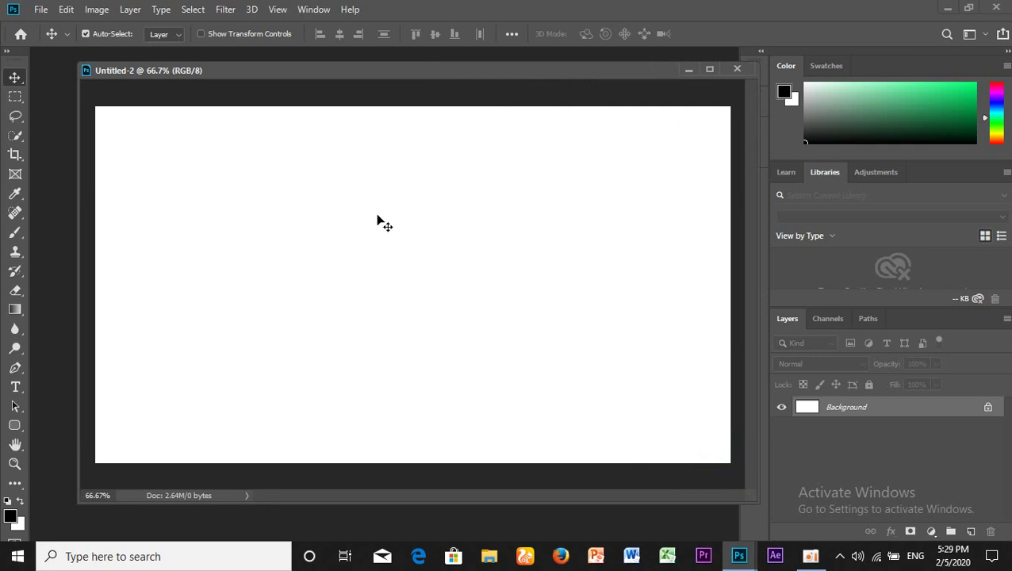
# Step: Fill the white Untitled-2 canvas with black using the Paint Bucket
pyautogui.click(65, 486)
pyautogui.click(15, 309)
pyautogui.click(50, 324)
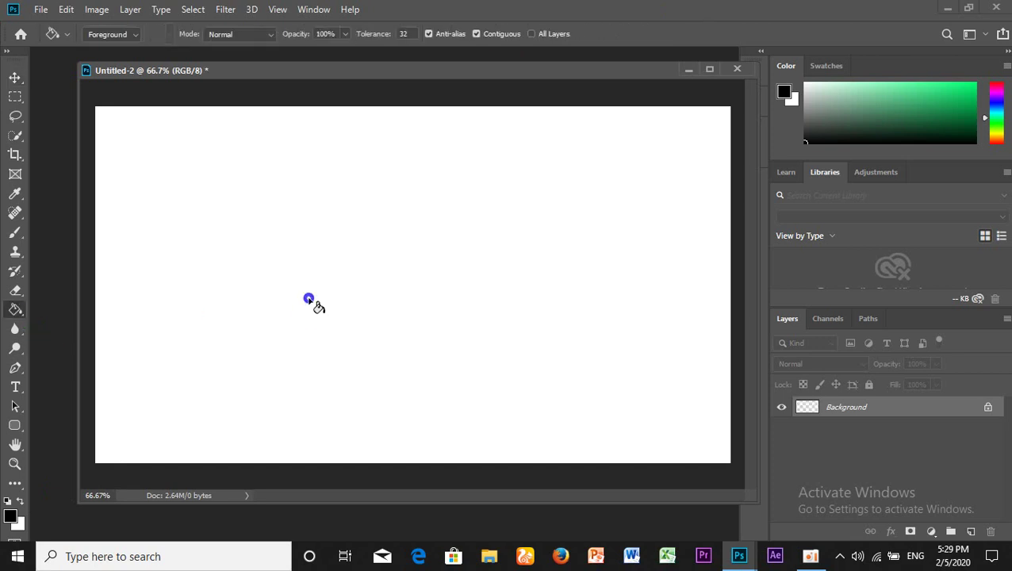
pyautogui.click(308, 300)
pyautogui.click(13, 76)
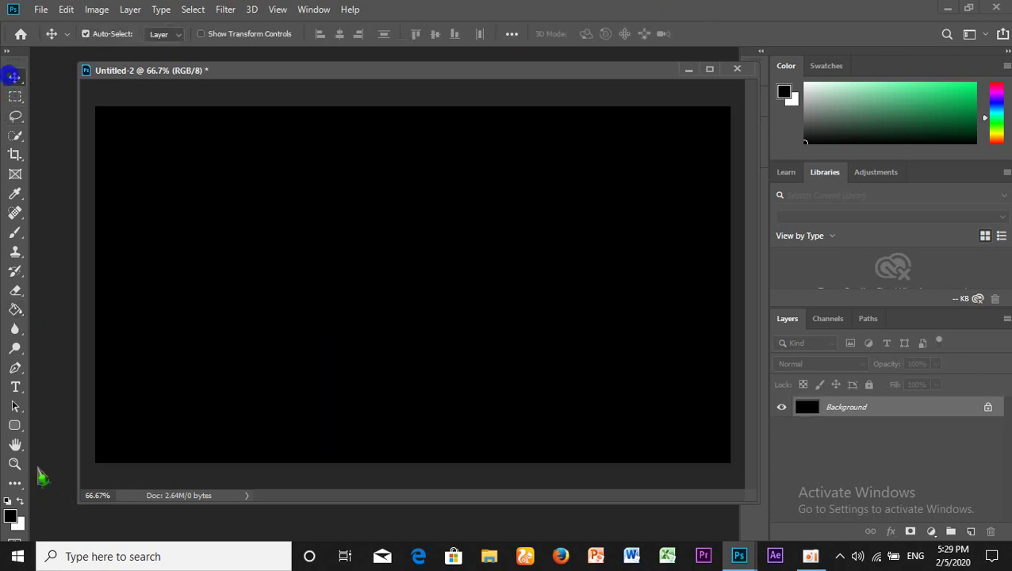
pyautogui.click(15, 387)
# Step: Start a text line near the canvas centre and set the text colour to white #ffffff
pyautogui.click(330, 295)
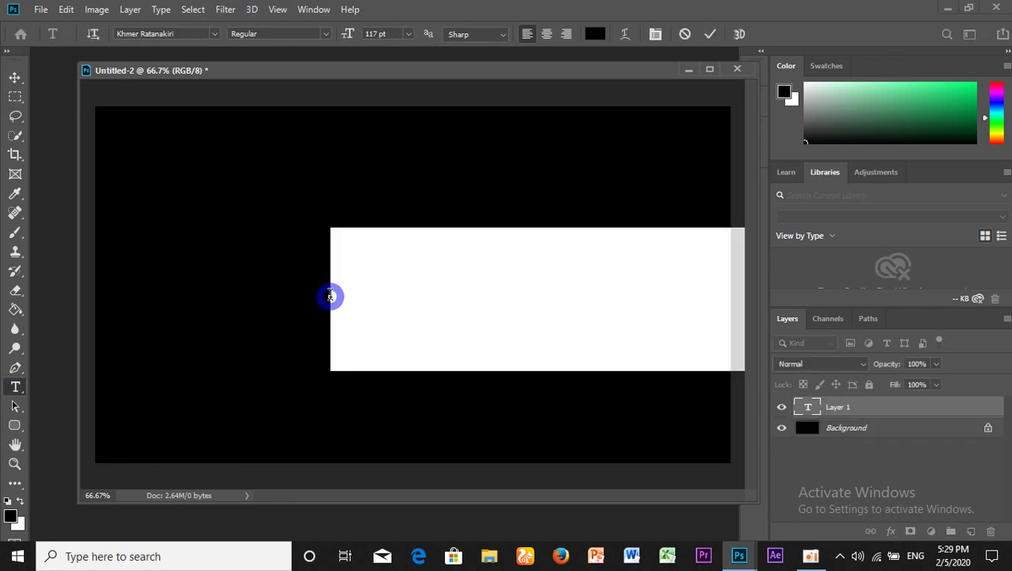
pyautogui.write('WW')
pyautogui.press('BackSpace')
pyautogui.press('BackSpace')
pyautogui.write('SES')
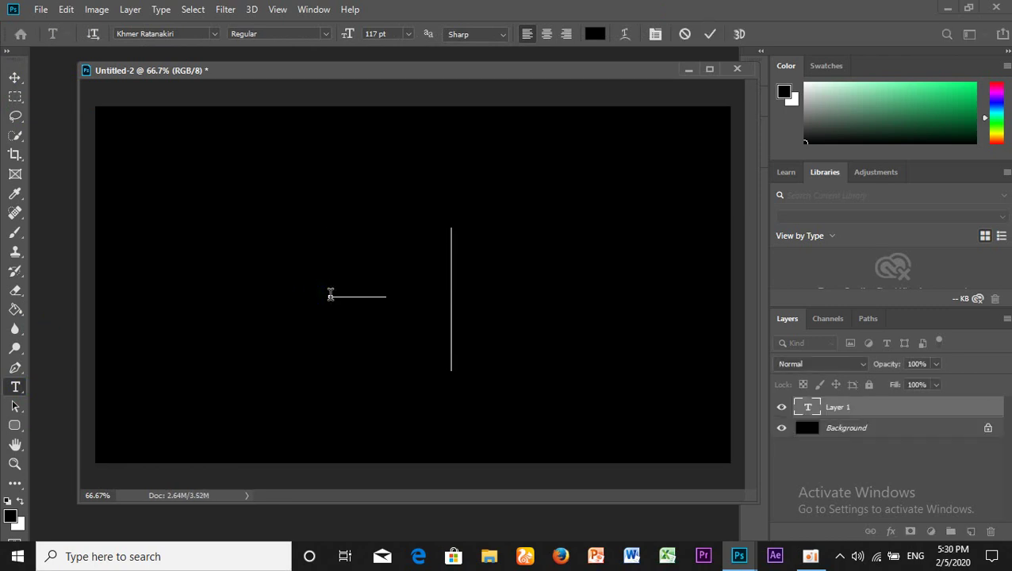
pyautogui.hotkey('ctrl', 'a')
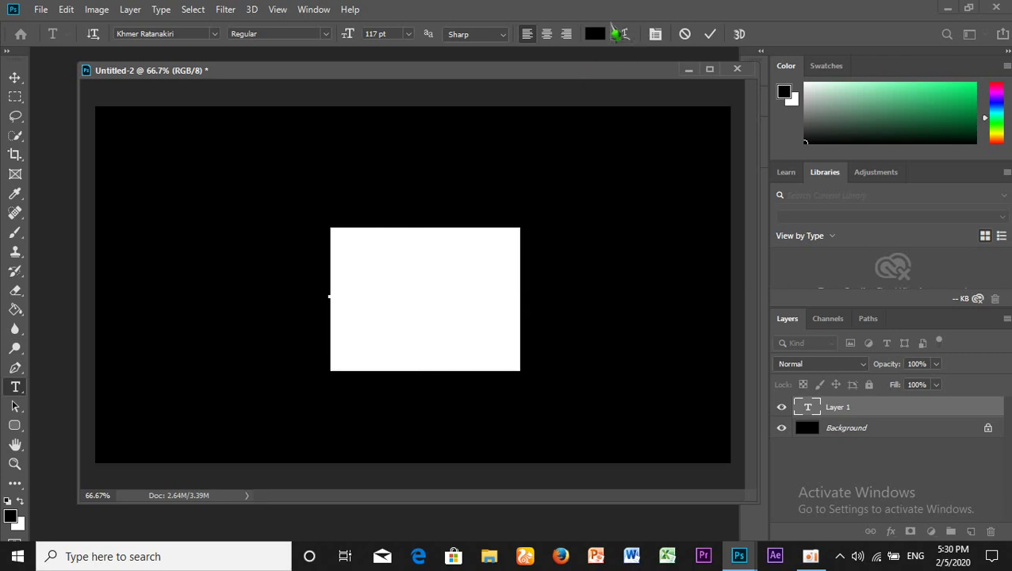
pyautogui.click(595, 34)
pyautogui.write('e7d9d9ffffff')
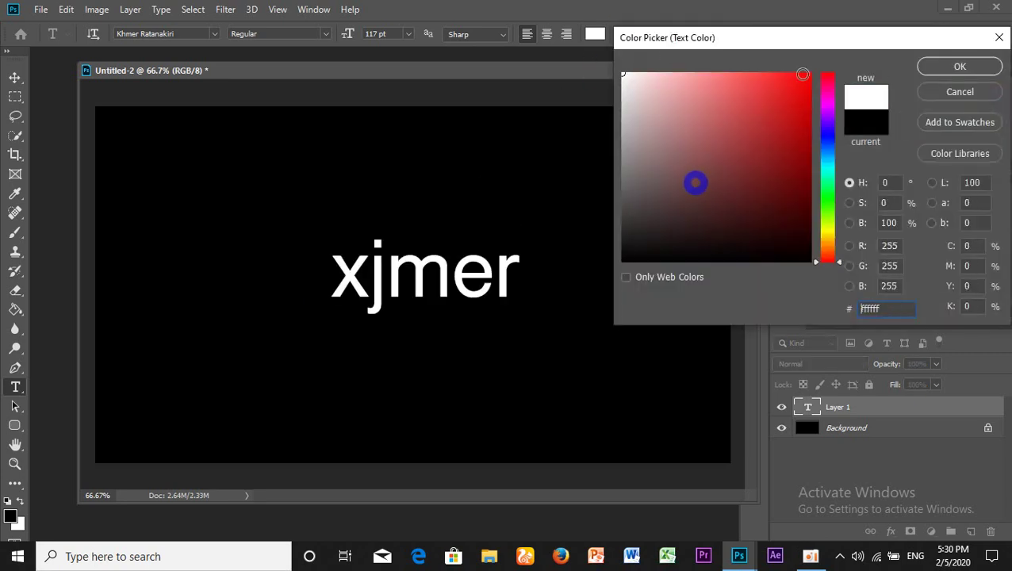
pyautogui.click(960, 66)
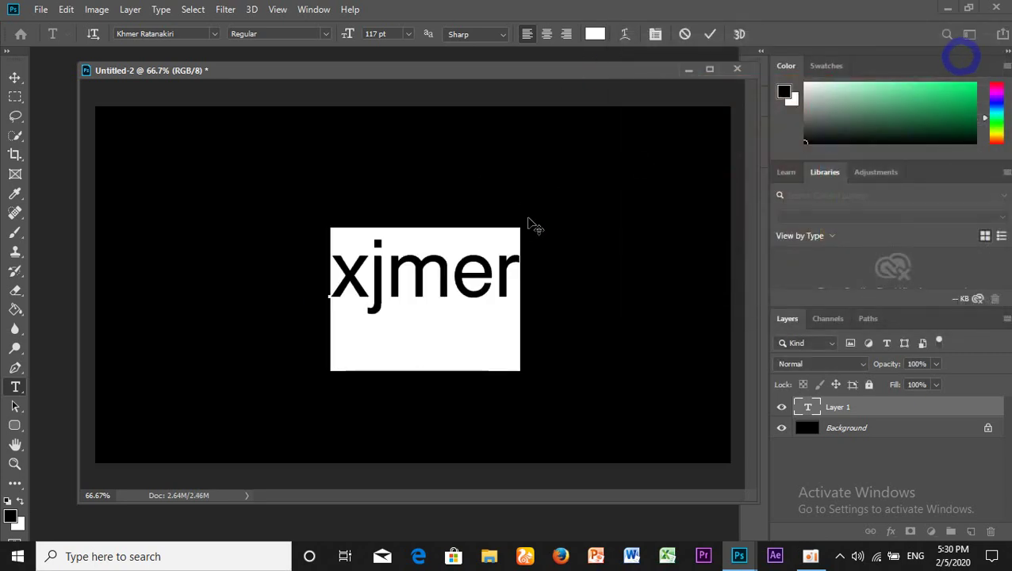
# Step: Type the Khmer words ខ្មែរស្រលាញ់, correcting mistyped characters
pyautogui.write('ខ្មែរ')
pyautogui.press('BackSpace')
pyautogui.press('BackSpace')
pyautogui.press('BackSpace')
pyautogui.write('មែរស្រូលា')
pyautogui.press('BackSpace')
pyautogui.press('BackSpace')
pyautogui.press('BackSpace')
pyautogui.press('BackSpace')
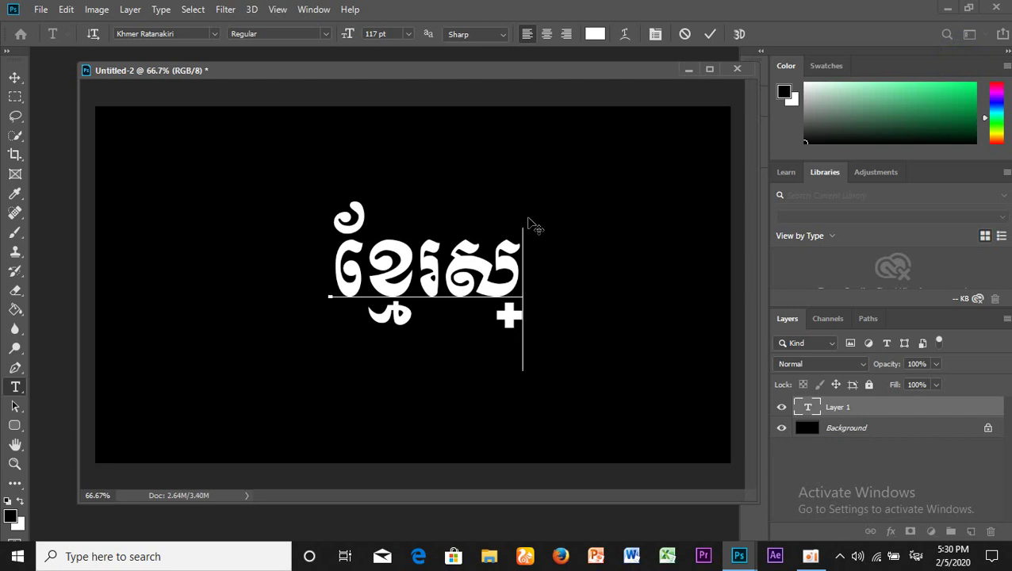
pyautogui.press('BackSpace')
pyautogui.write('្រ')
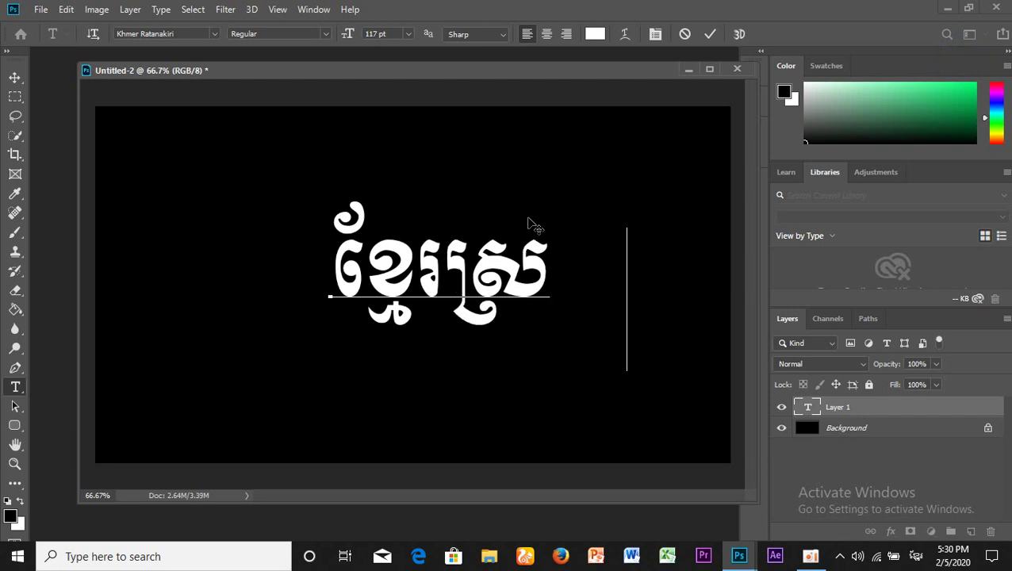
pyautogui.write('លាញ់')
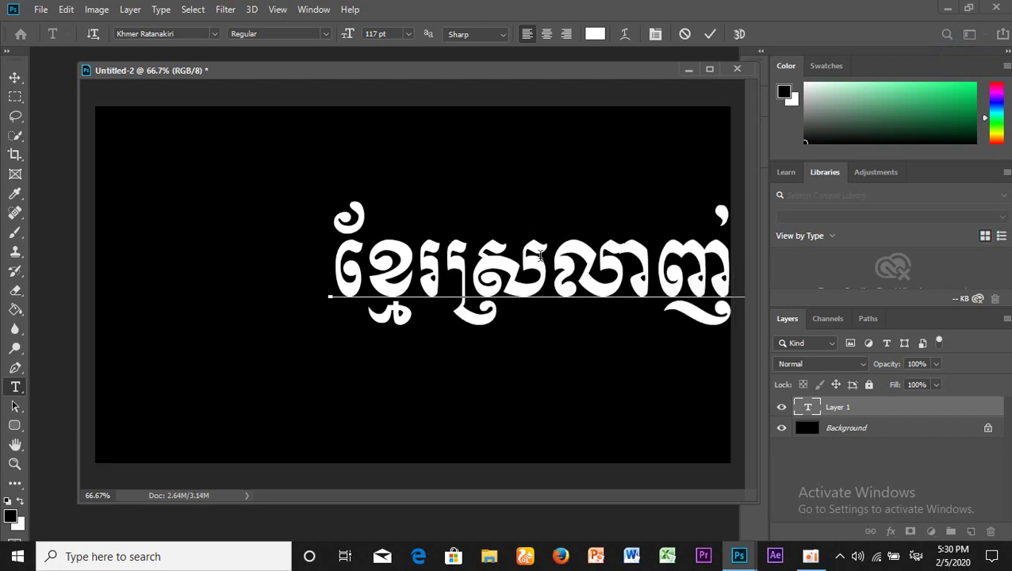
# Step: Append the final word ខ្មែរ, commit the text, and centre it on the canvas
pyautogui.click(554, 406)
pyautogui.click(550, 262)
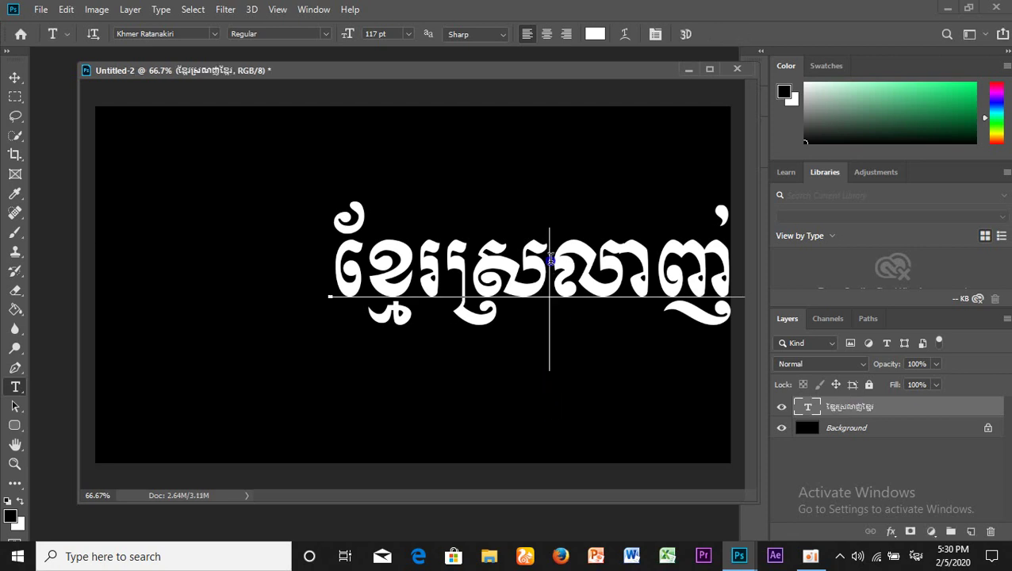
pyautogui.click(558, 202)
pyautogui.write('ខ្មែរ')
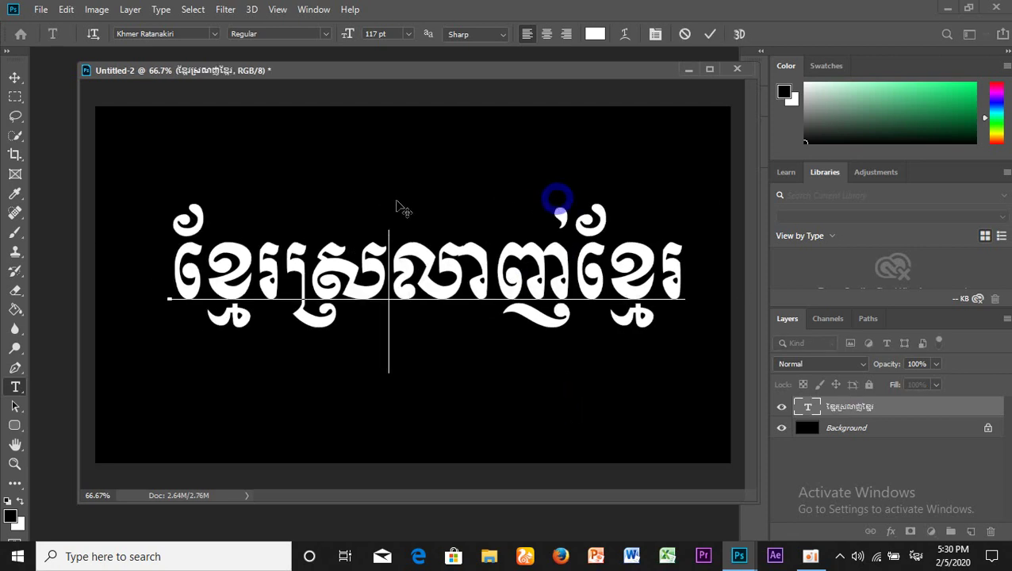
pyautogui.click(14, 77)
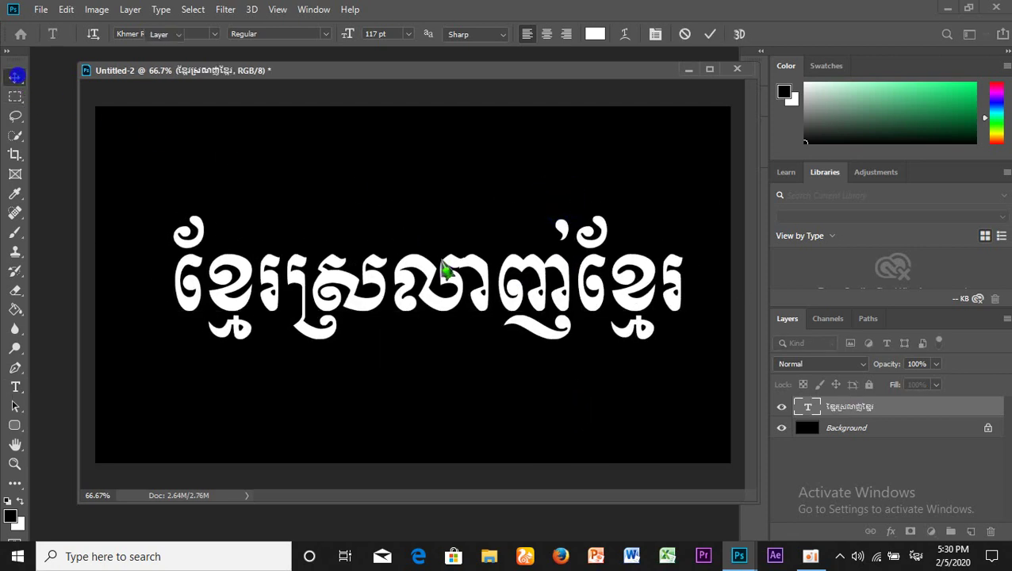
pyautogui.click(444, 283)
pyautogui.moveTo(444, 284); pyautogui.dragTo(431, 295)
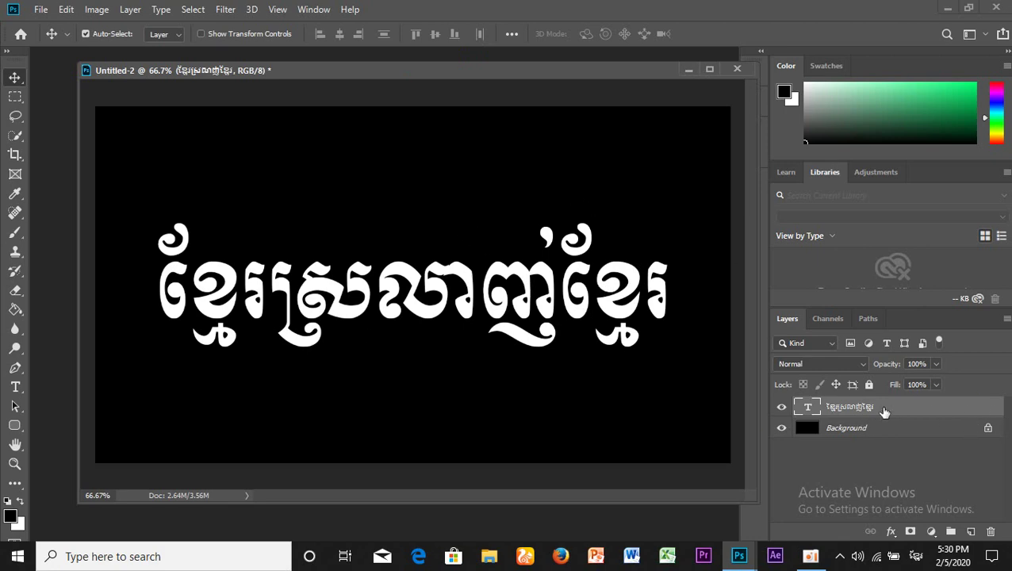
# Step: Duplicate the Khmer text layer as a copy
pyautogui.rightClick(902, 412)
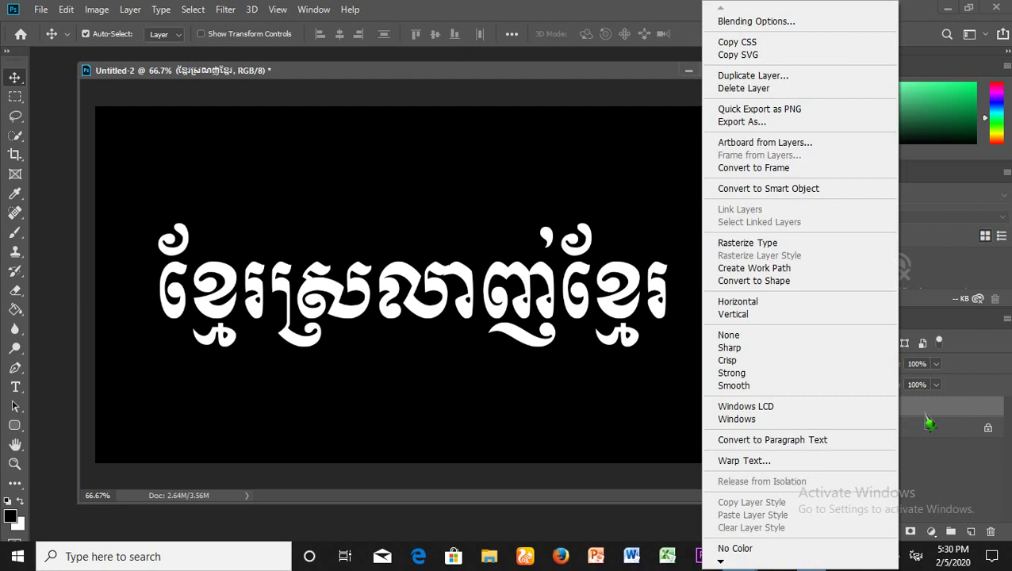
pyautogui.click(805, 79)
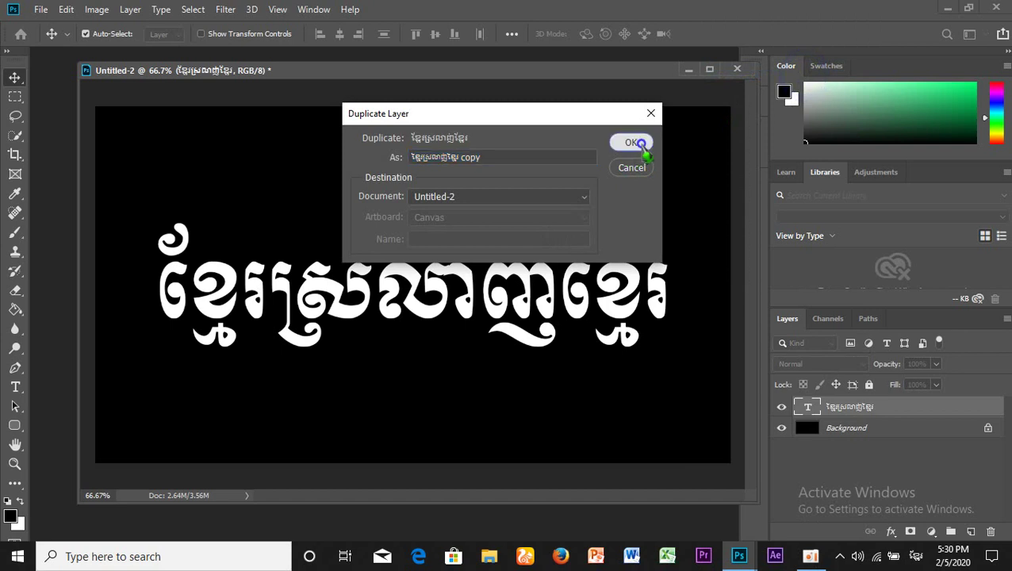
pyautogui.click(635, 145)
# Step: Reselect the original text layer and unlock the Background into Layer 0
pyautogui.click(880, 433)
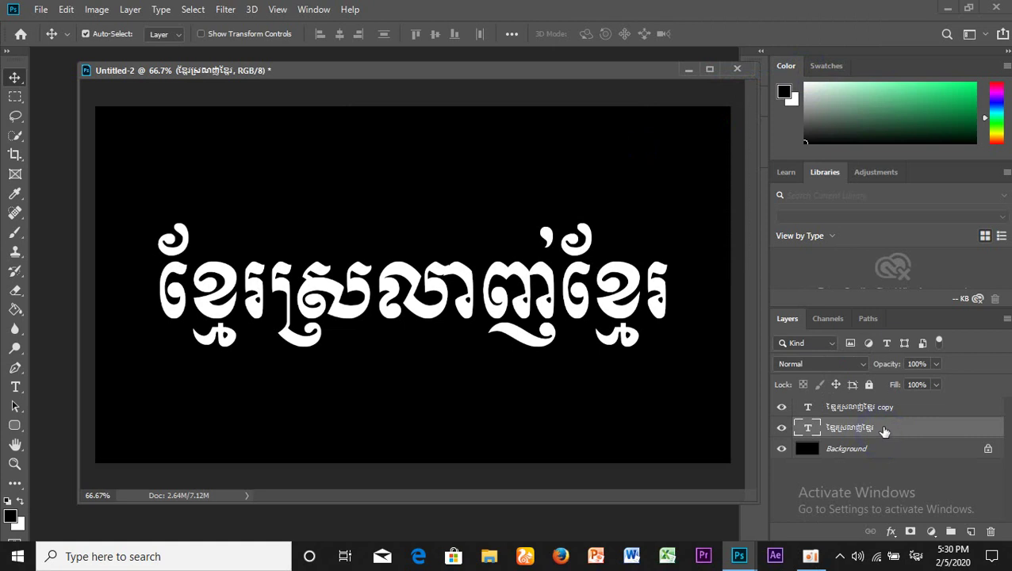
pyautogui.click(877, 409)
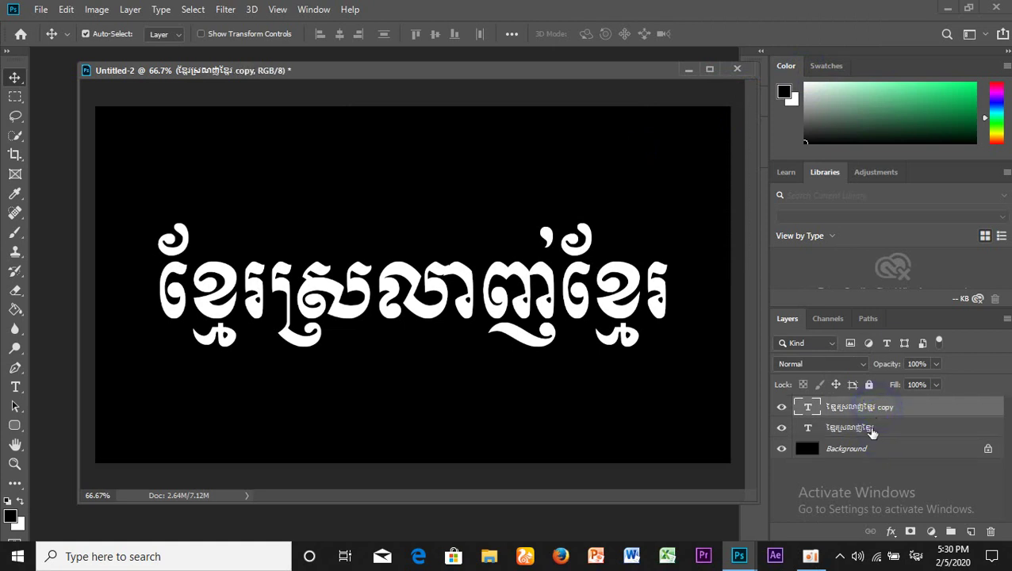
pyautogui.click(872, 429)
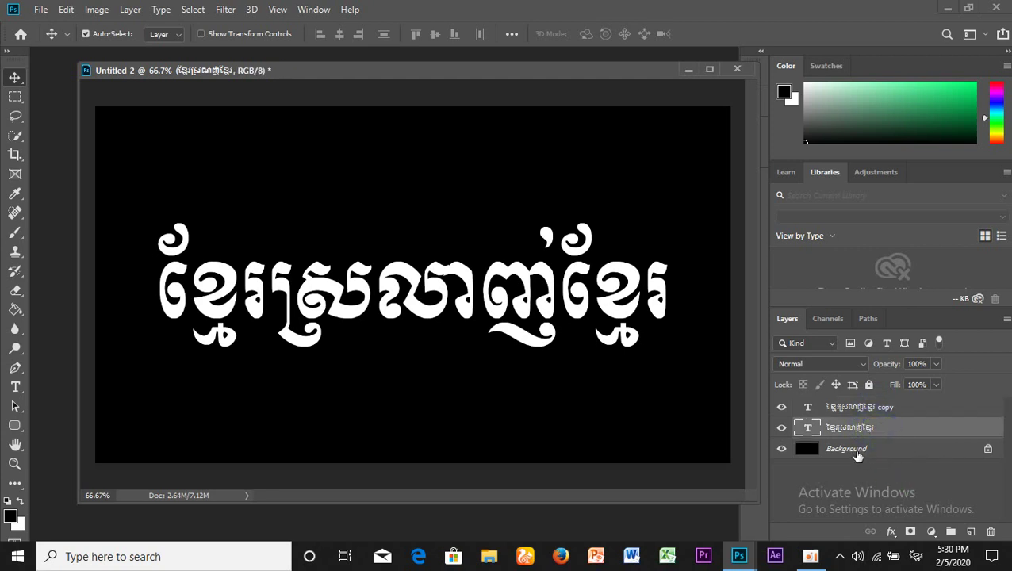
pyautogui.click(989, 450)
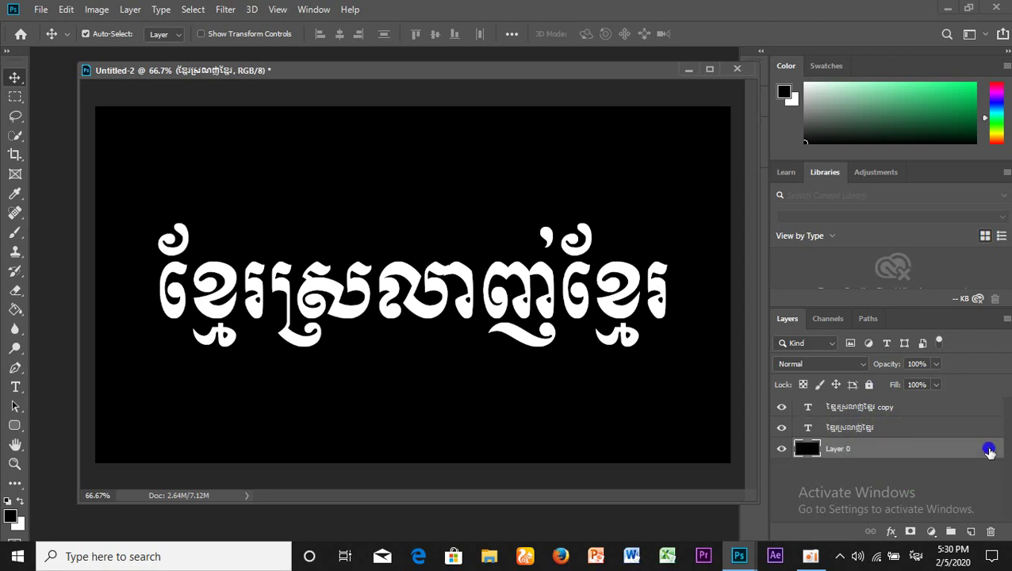
# Step: Select the original Khmer text layer together with Layer 0 and merge them with Ctrl+E
pyautogui.moveTo(863, 423); pyautogui.dragTo(869, 448)
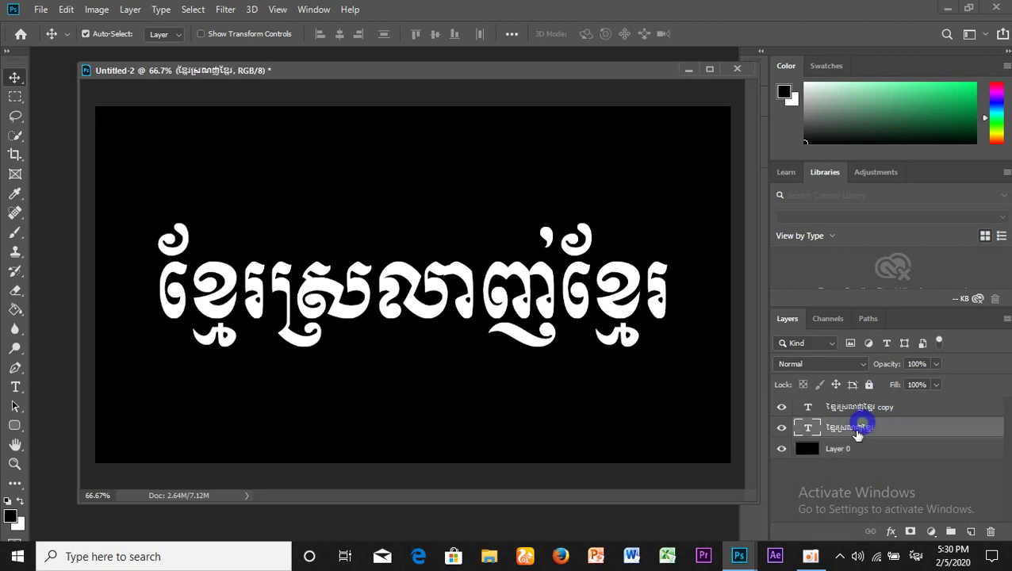
pyautogui.click(856, 446)
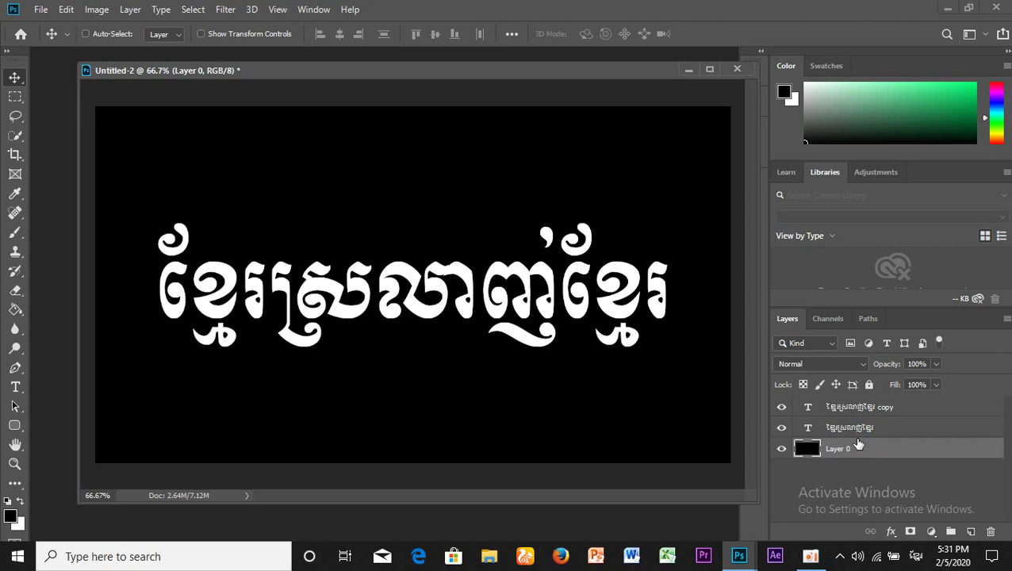
pyautogui.click(856, 427)
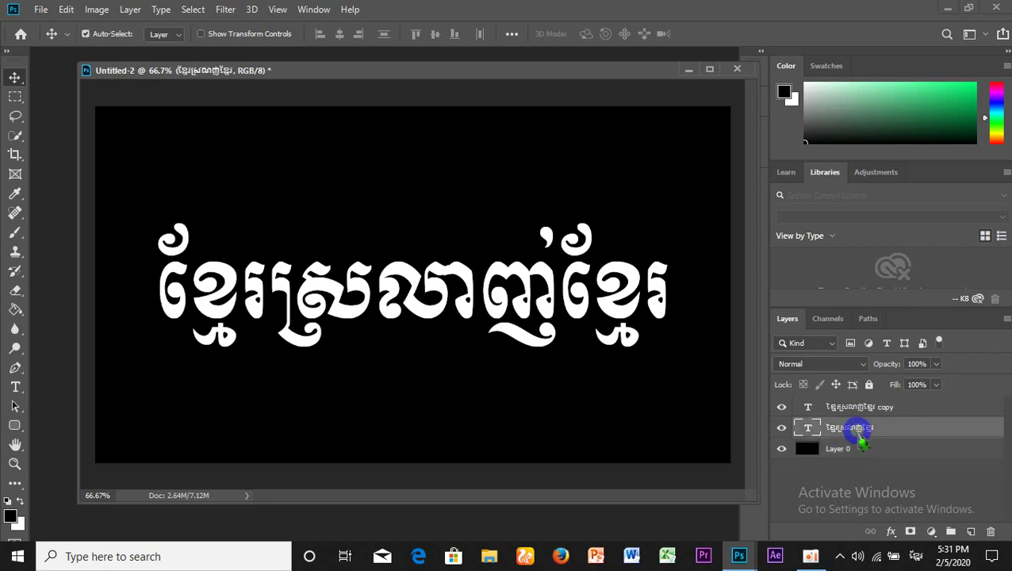
pyautogui.keyDown('shift'); pyautogui.click(859, 449); pyautogui.keyUp('shift')
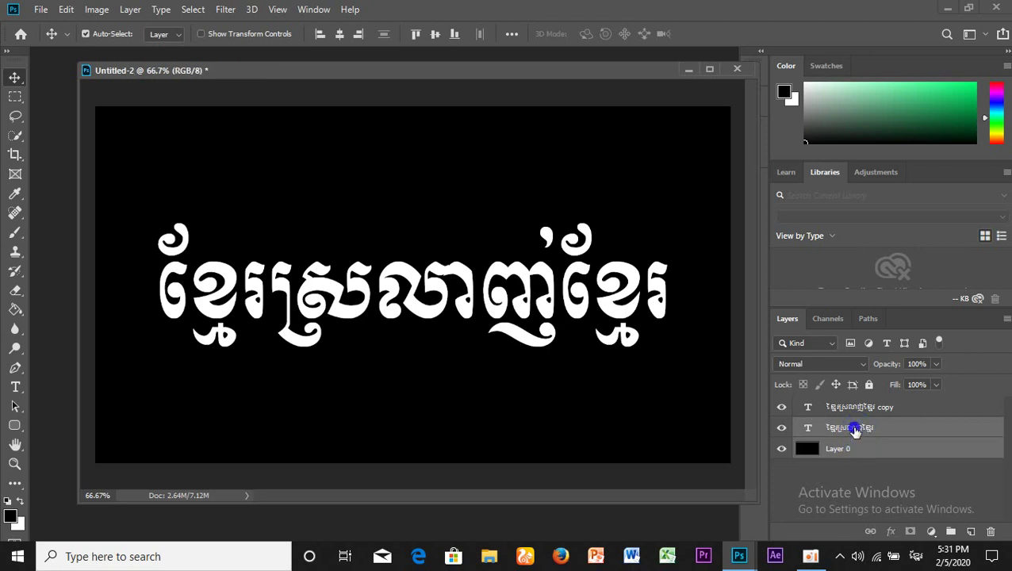
pyautogui.click(855, 428)
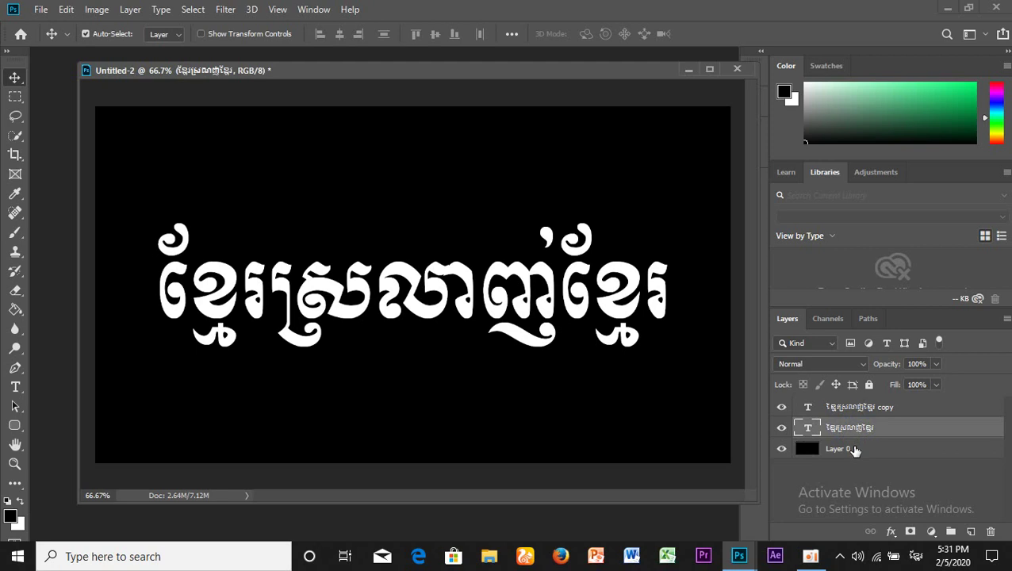
pyautogui.keyDown('shift'); pyautogui.click(854, 449); pyautogui.keyUp('shift')
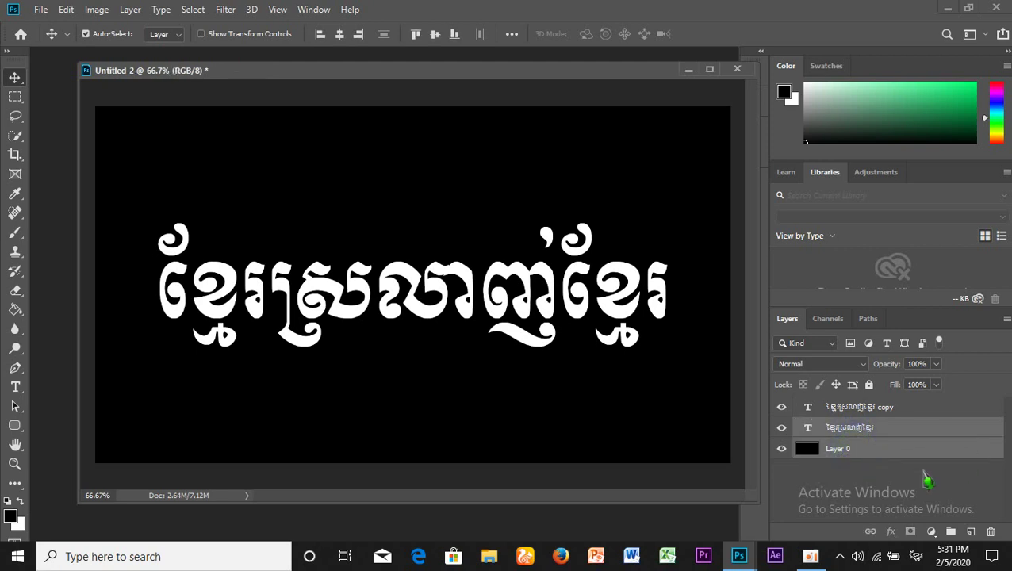
pyautogui.hotkey('ctrl', 'e')
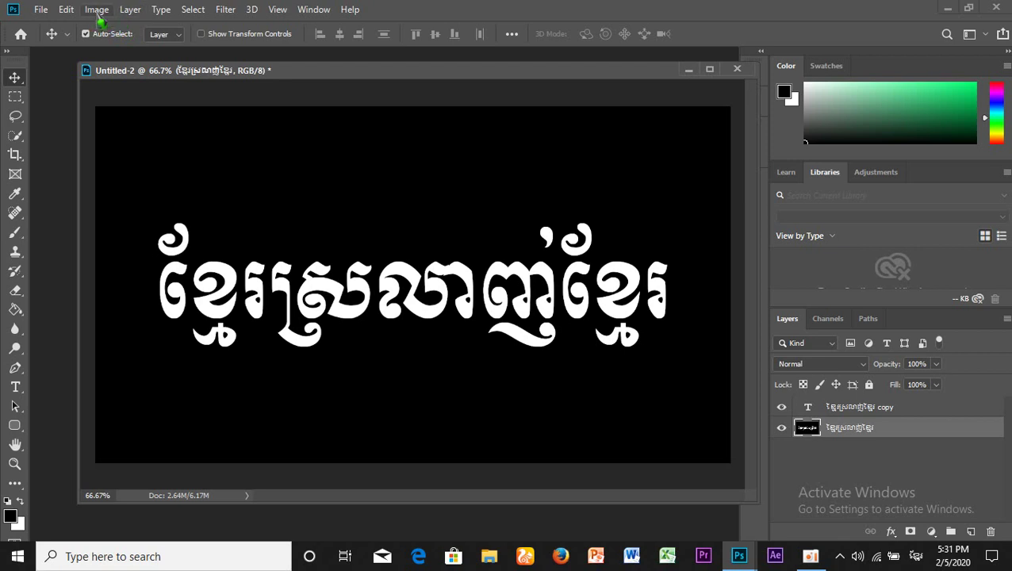
# Step: Rotate Untitled-2 90° counter-clockwise through Image Rotation
pyautogui.click(98, 12)
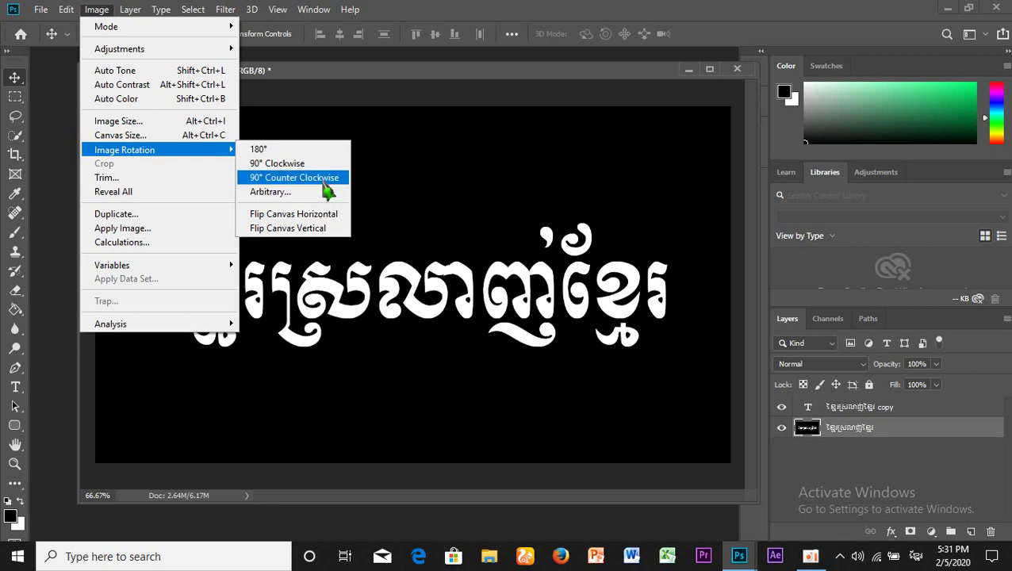
pyautogui.click(325, 179)
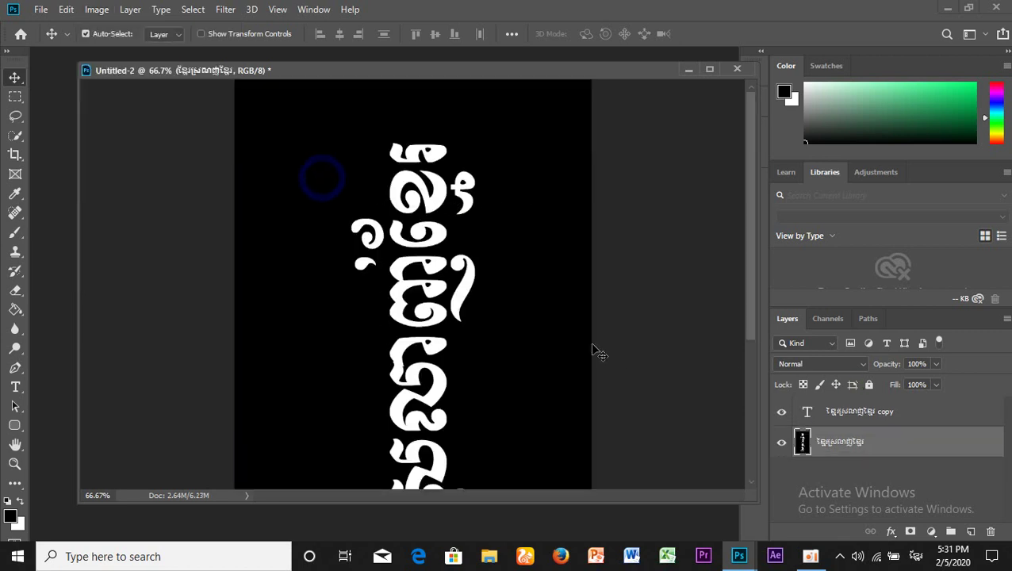
pyautogui.scroll(-2, 476, 287)
pyautogui.scroll(-2, 476, 287)
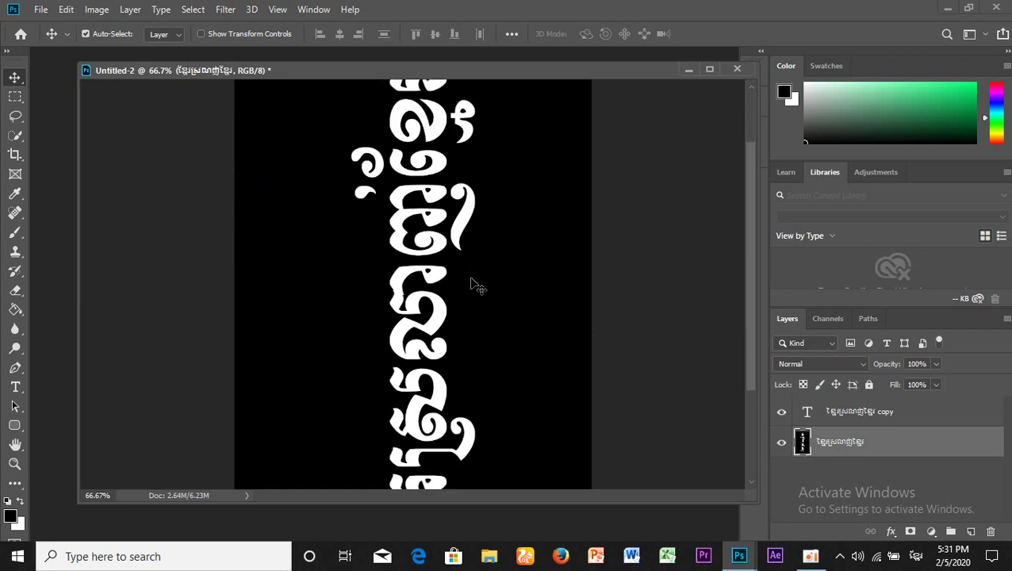
pyautogui.scroll(-2, 476, 287)
pyautogui.scroll(-2, 476, 287)
pyautogui.scroll(2, 476, 287)
pyautogui.scroll(-2, 476, 287)
pyautogui.scroll(2, 476, 287)
pyautogui.scroll(2, 476, 287)
pyautogui.scroll(2, 476, 282)
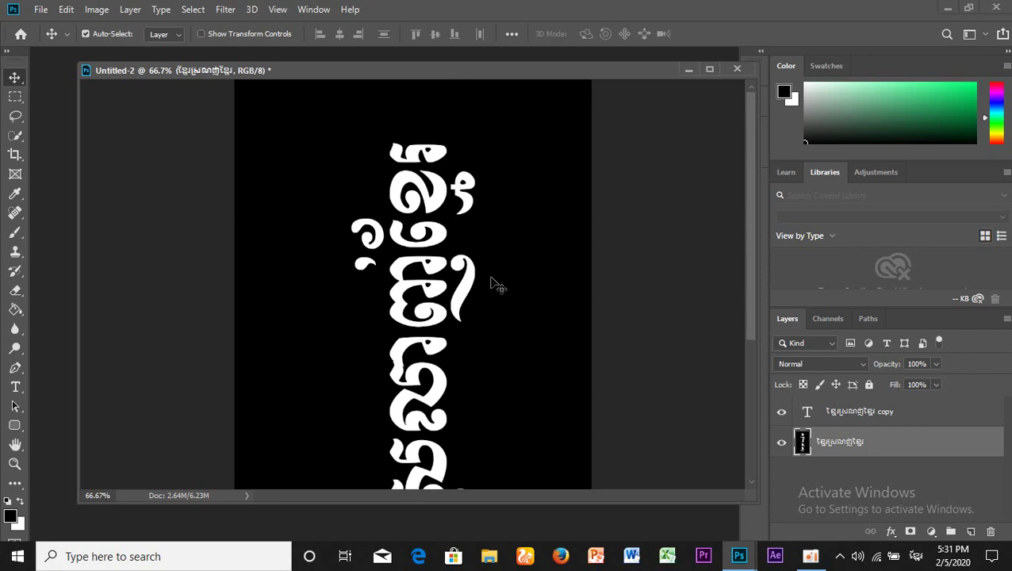
pyautogui.click(225, 10)
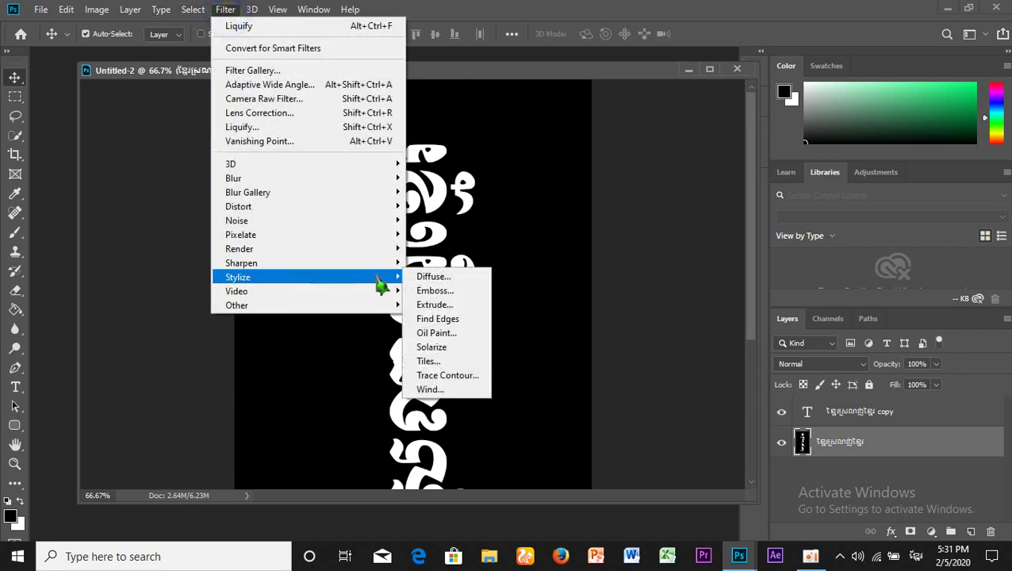
pyautogui.moveTo(238, 277)
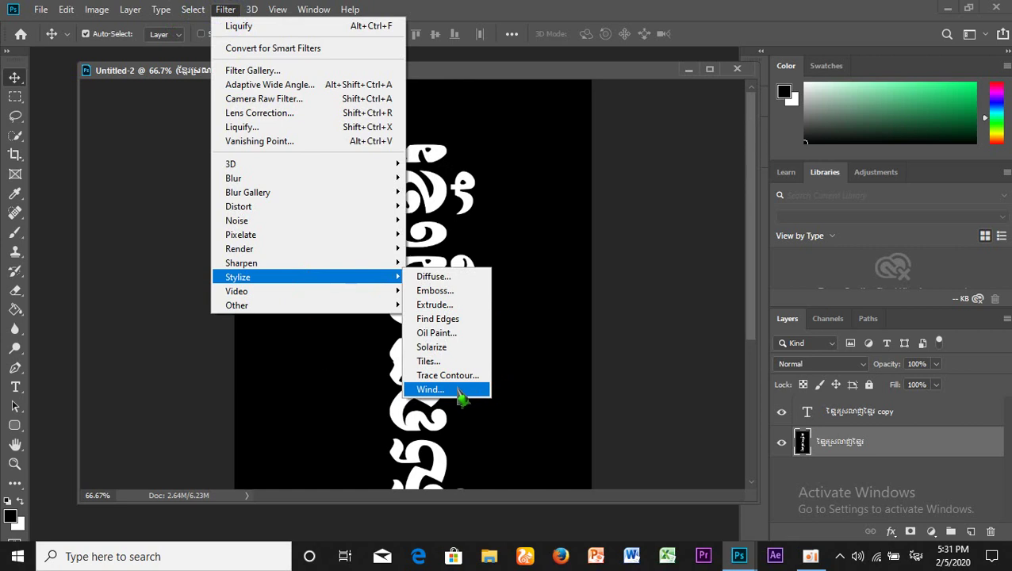
# Step: In the Wind filter, try Blast and Stagger, then settle on Wind from the Right
pyautogui.click(459, 392)
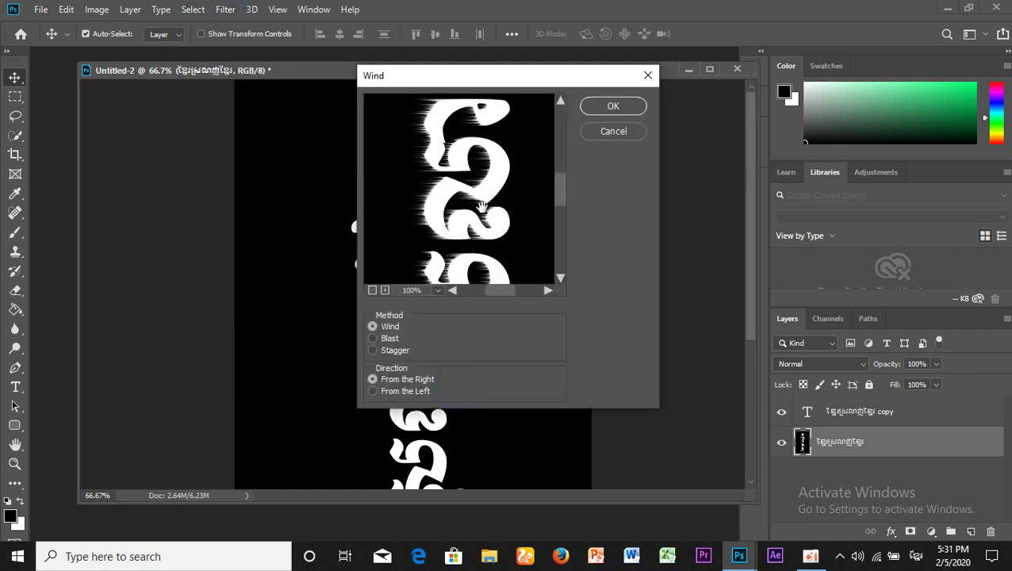
pyautogui.click(373, 339)
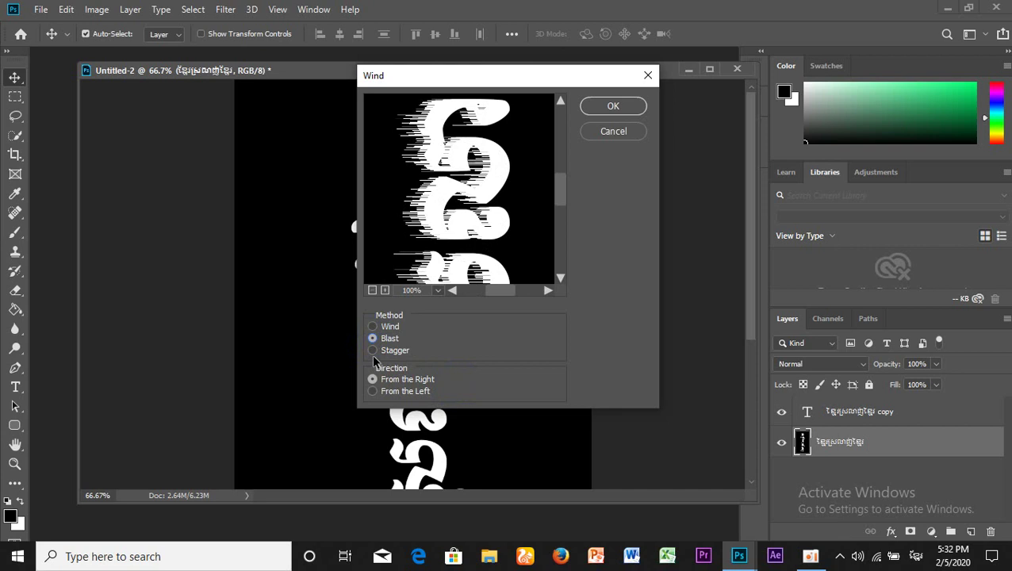
pyautogui.click(373, 352)
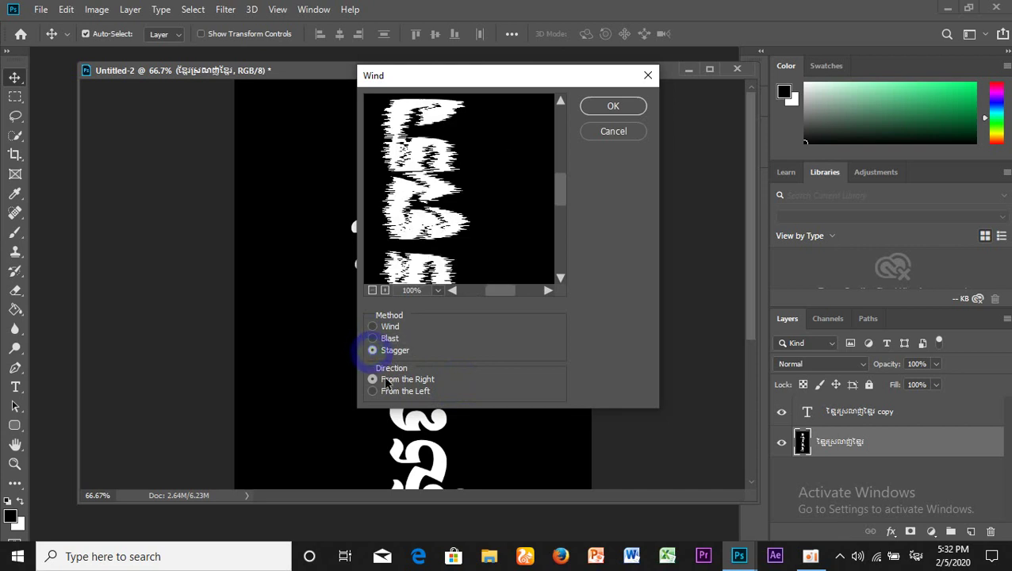
pyautogui.click(373, 394)
pyautogui.click(374, 380)
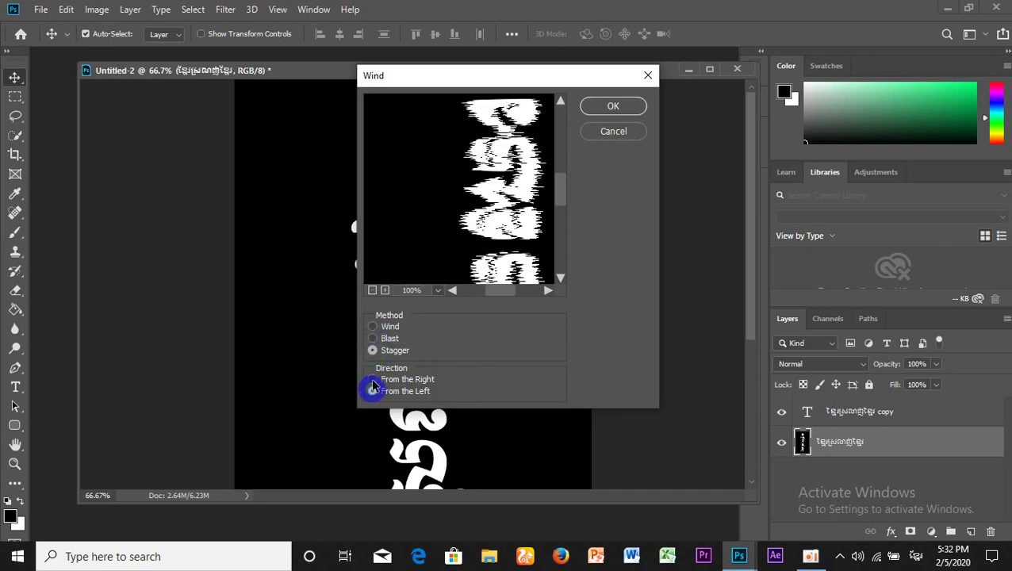
pyautogui.click(374, 328)
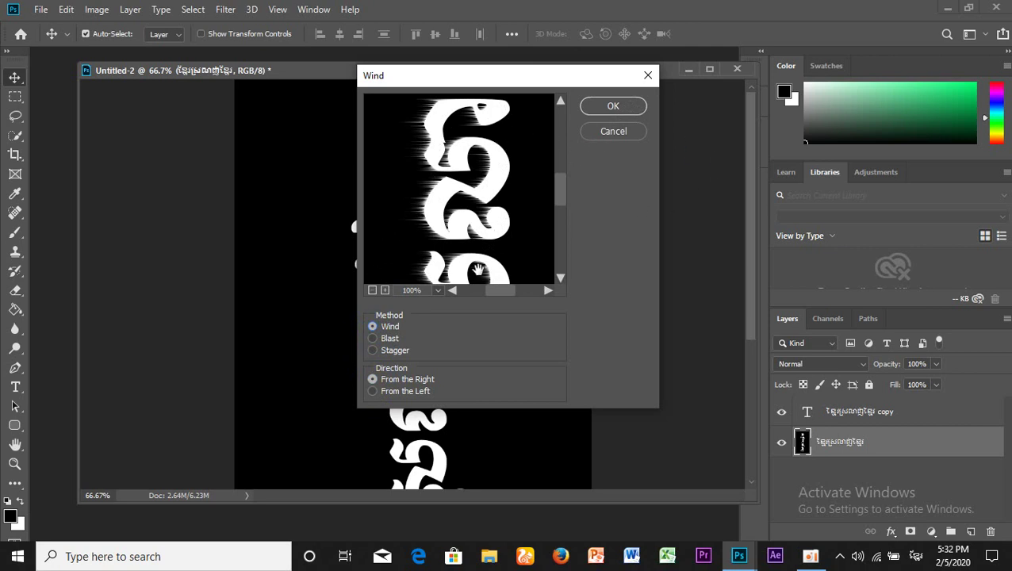
# Step: Check the Wind preview at 200% and 100%, apply it, and bring Untitled-1 forward
pyautogui.click(406, 292)
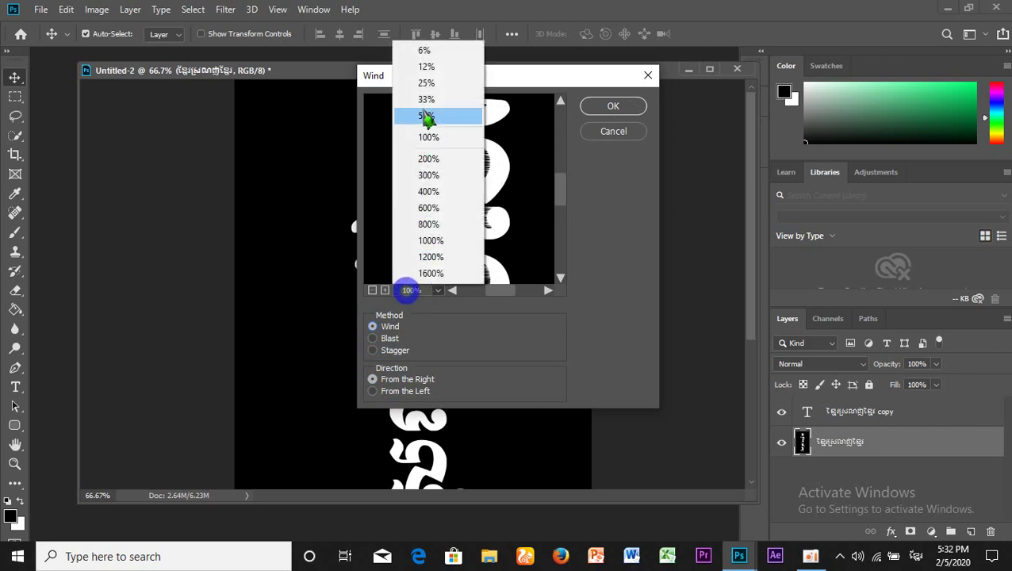
pyautogui.click(439, 160)
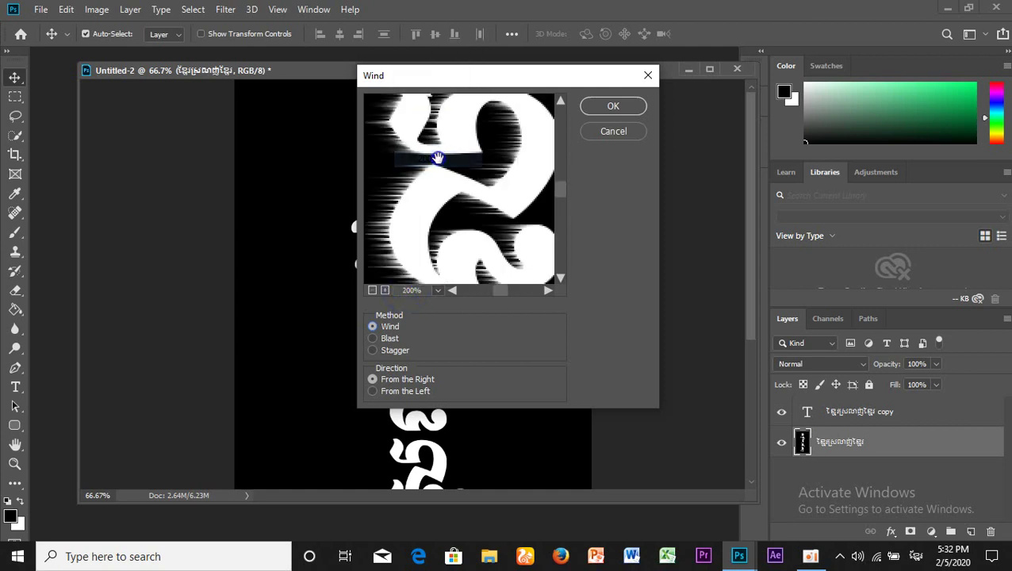
pyautogui.click(439, 291)
pyautogui.click(444, 136)
pyautogui.click(620, 109)
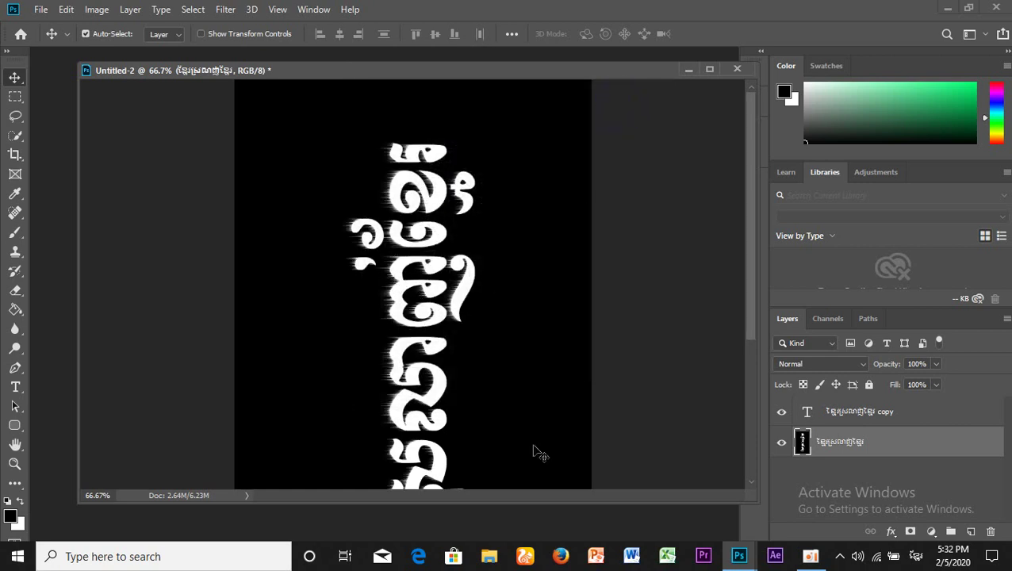
pyautogui.moveTo(739, 556)
pyautogui.click(769, 488)
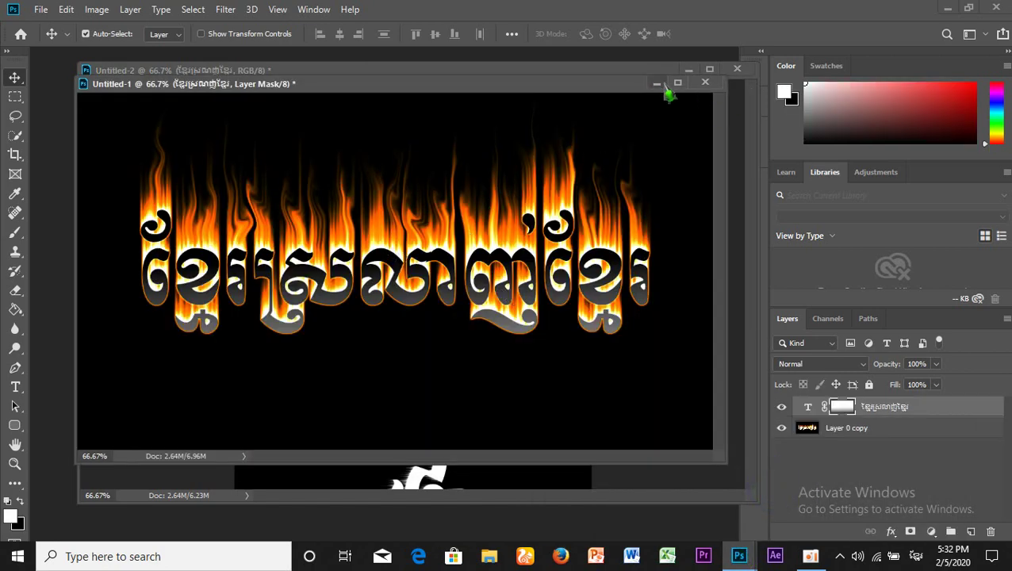
# Step: Return to Untitled-2 and reapply the last Wind filter twice for longer streaks
pyautogui.moveTo(650, 78); pyautogui.dragTo(659, 84)
pyautogui.click(657, 74)
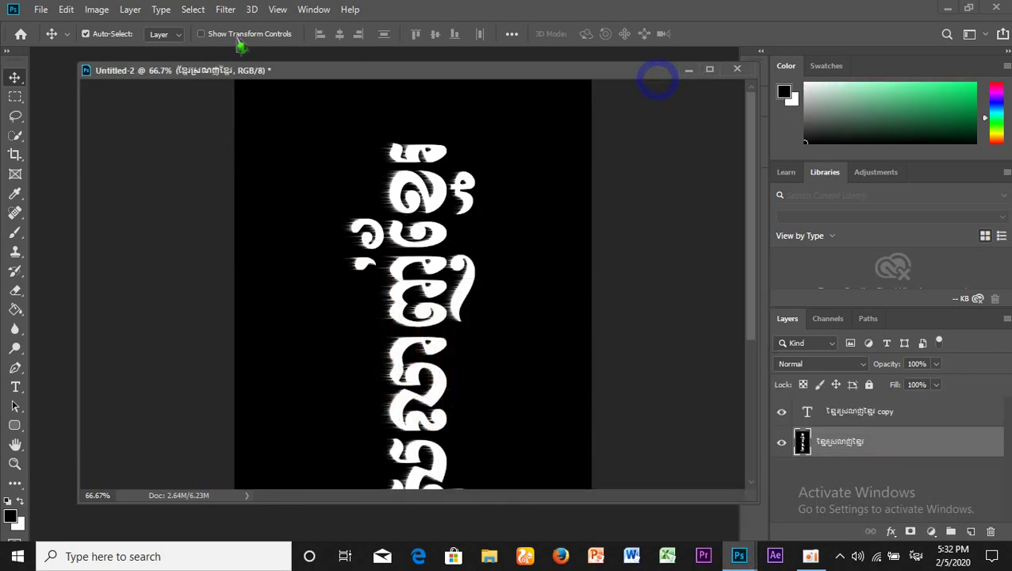
pyautogui.click(229, 11)
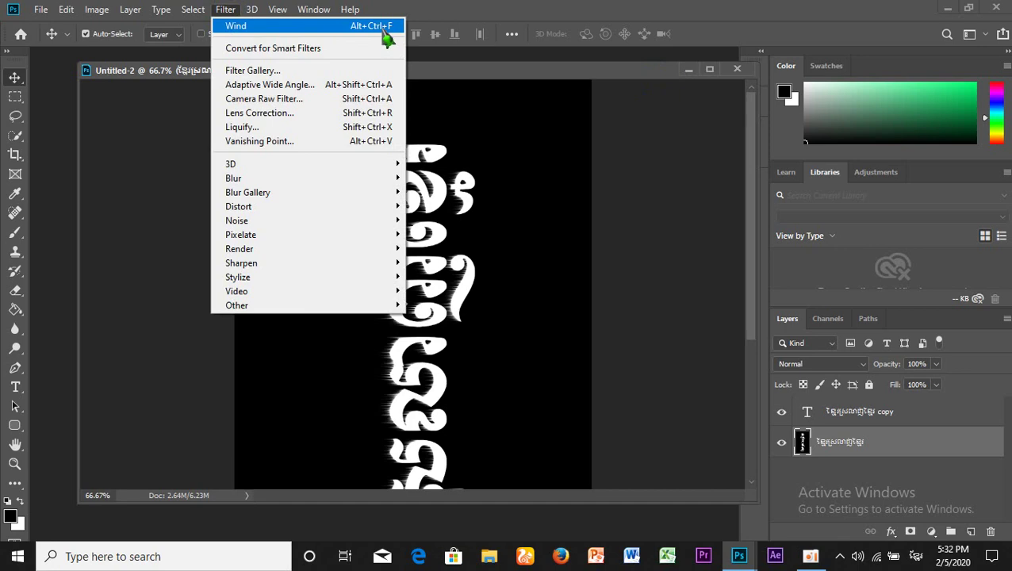
pyautogui.click(383, 29)
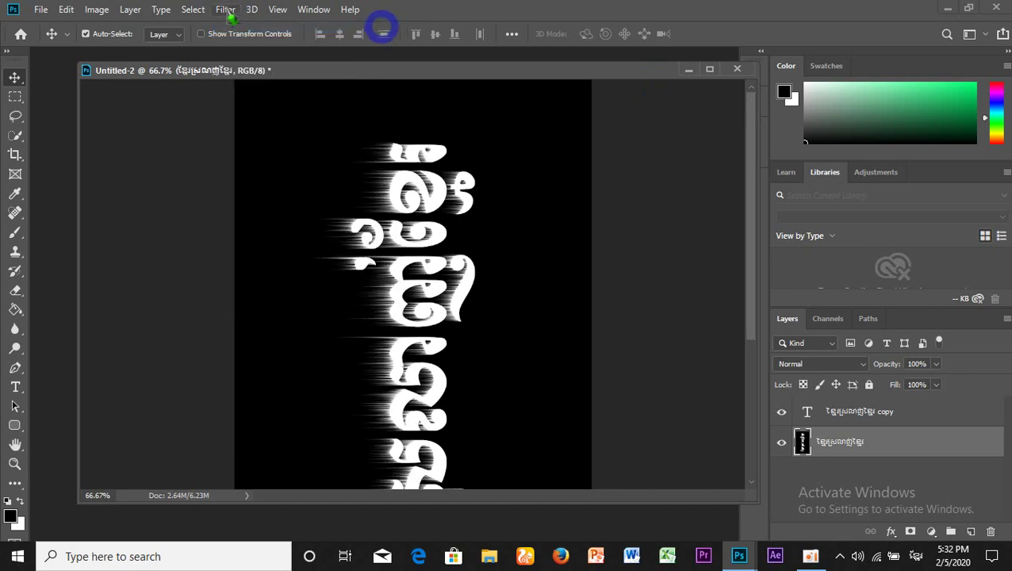
pyautogui.click(227, 9)
pyautogui.click(255, 27)
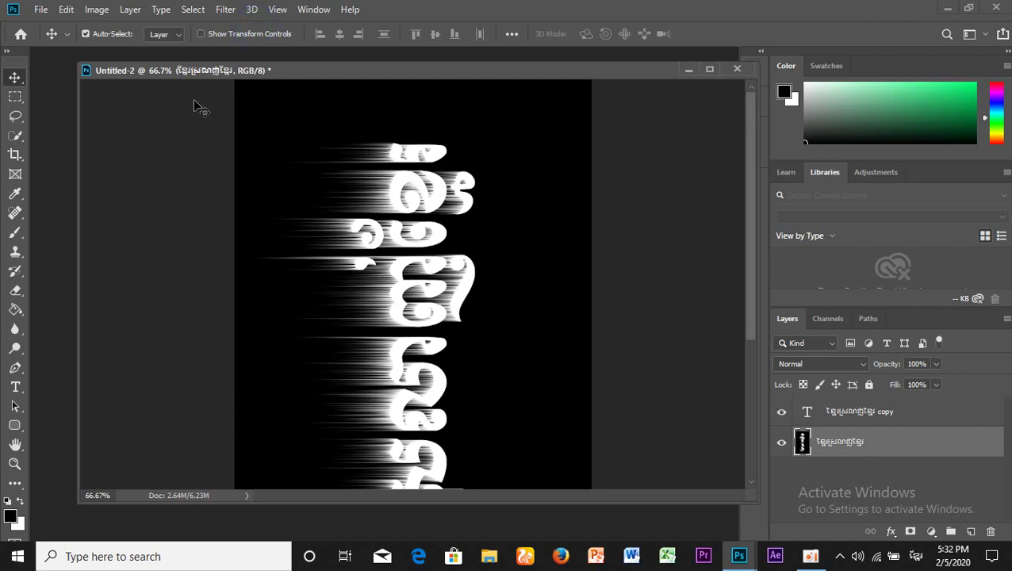
# Step: Rotate Untitled-2 90° clockwise through Image > Image Rotation
pyautogui.click(96, 10)
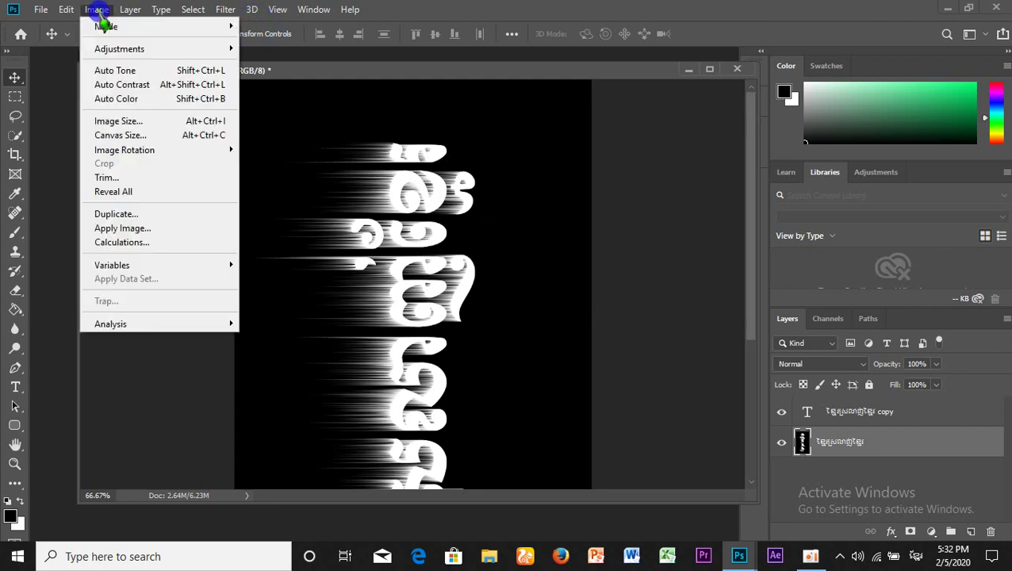
pyautogui.click(196, 149)
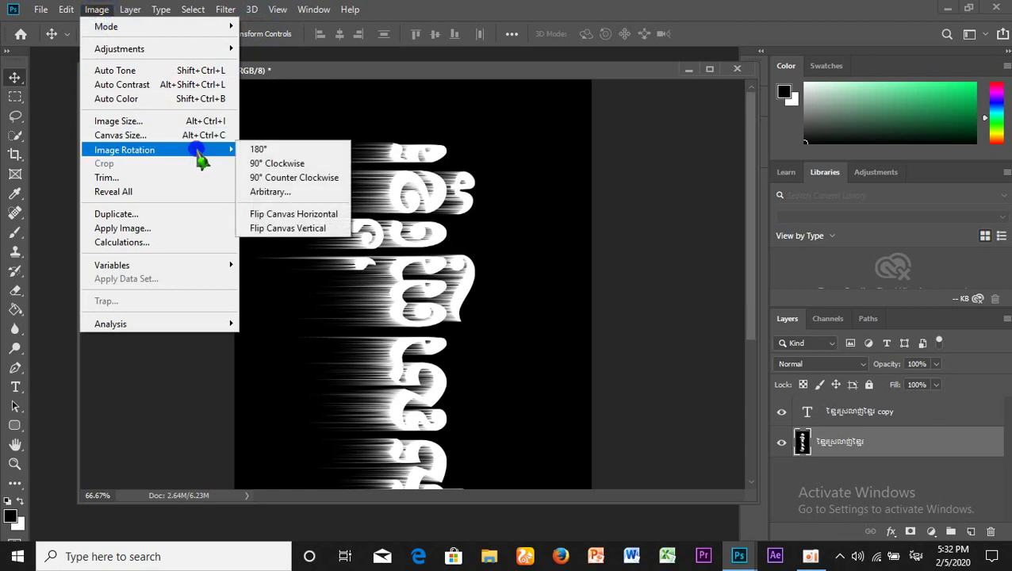
pyautogui.click(316, 168)
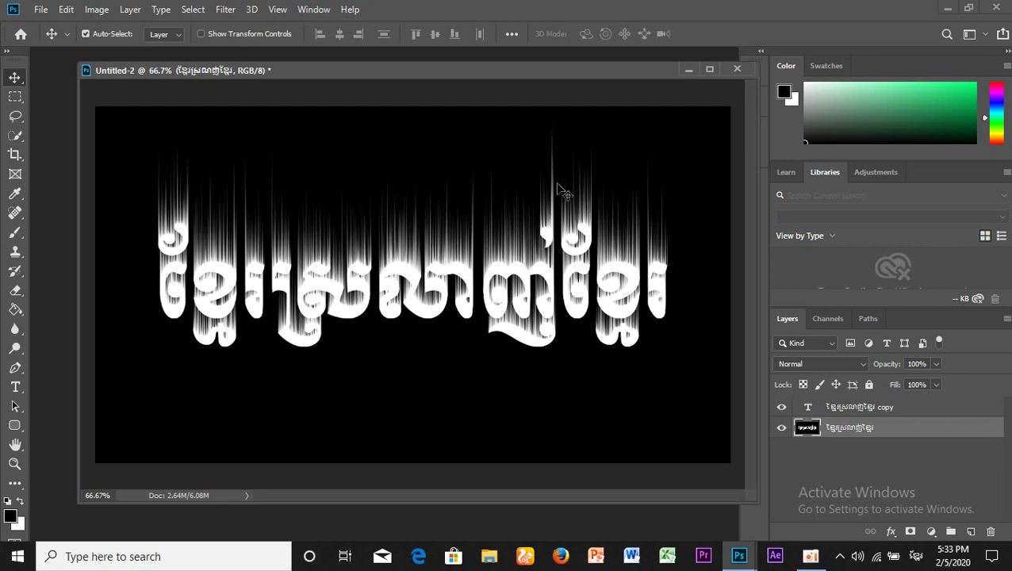
# Step: Soften Untitled-2's streaks with a 1.6-pixel Gaussian Blur, then bring Untitled-1 to the front
pyautogui.click(225, 10)
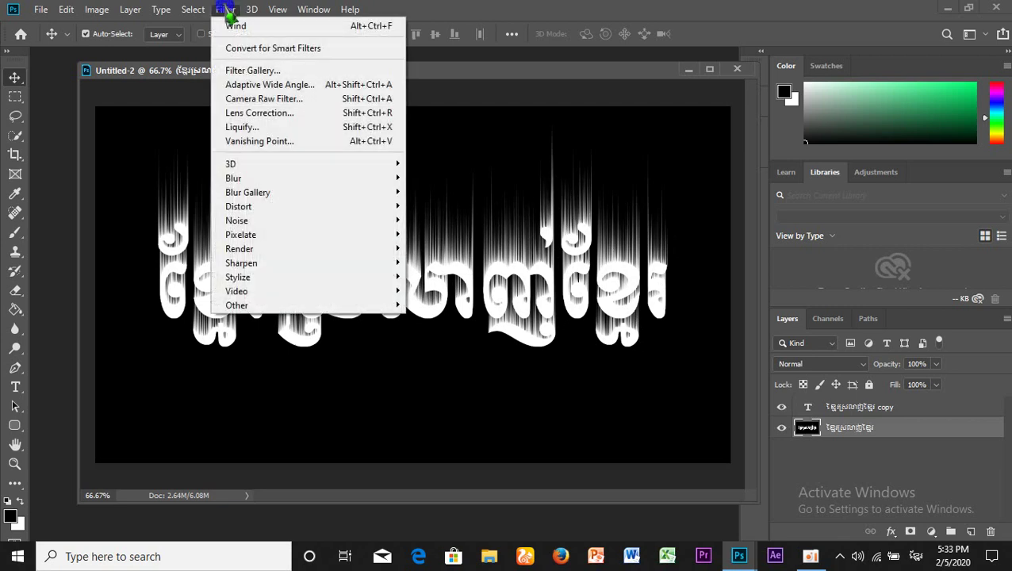
pyautogui.moveTo(233, 178)
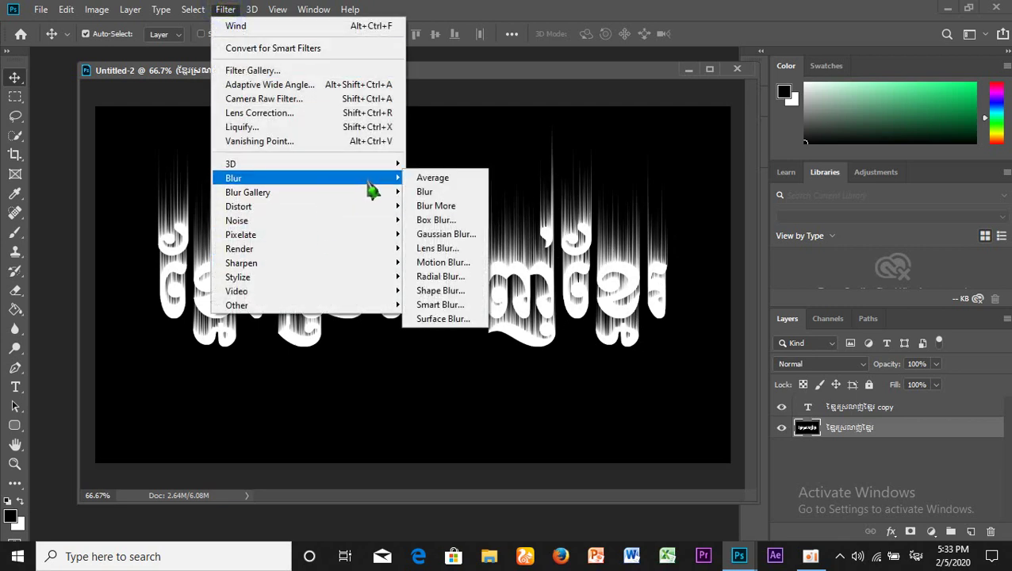
pyautogui.click(469, 241)
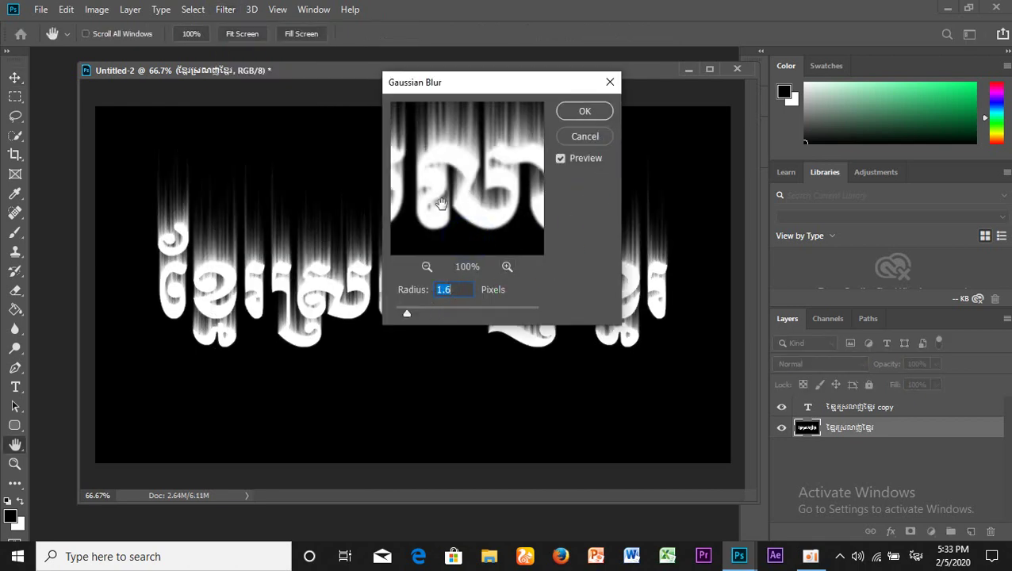
pyautogui.click(508, 266)
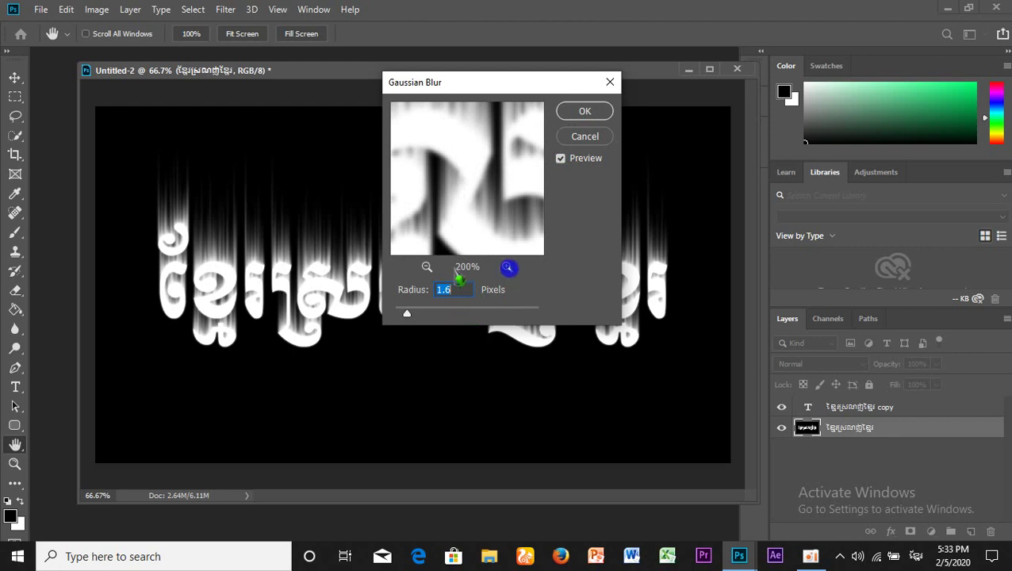
pyautogui.click(427, 266)
pyautogui.click(586, 111)
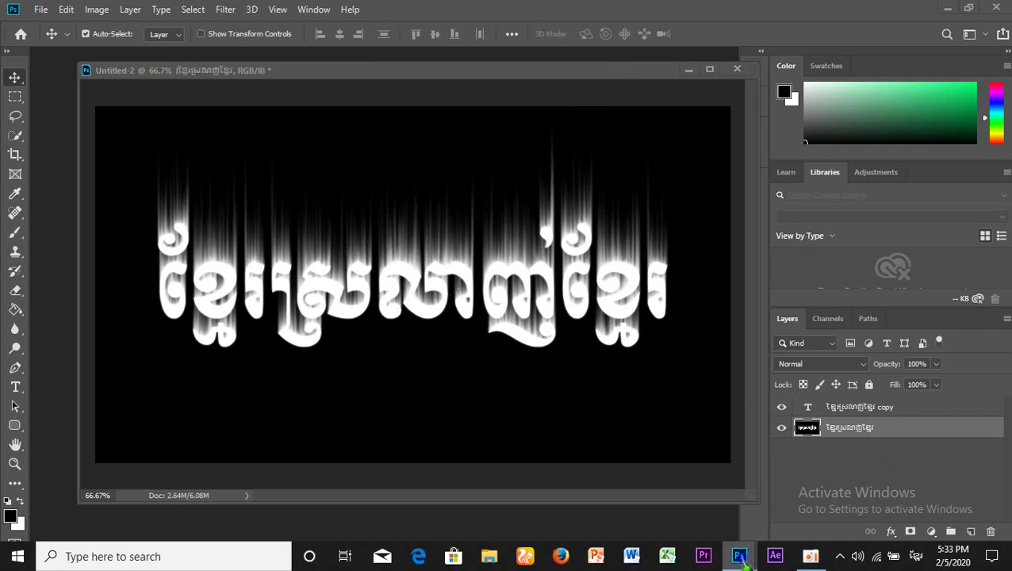
pyautogui.click(775, 480)
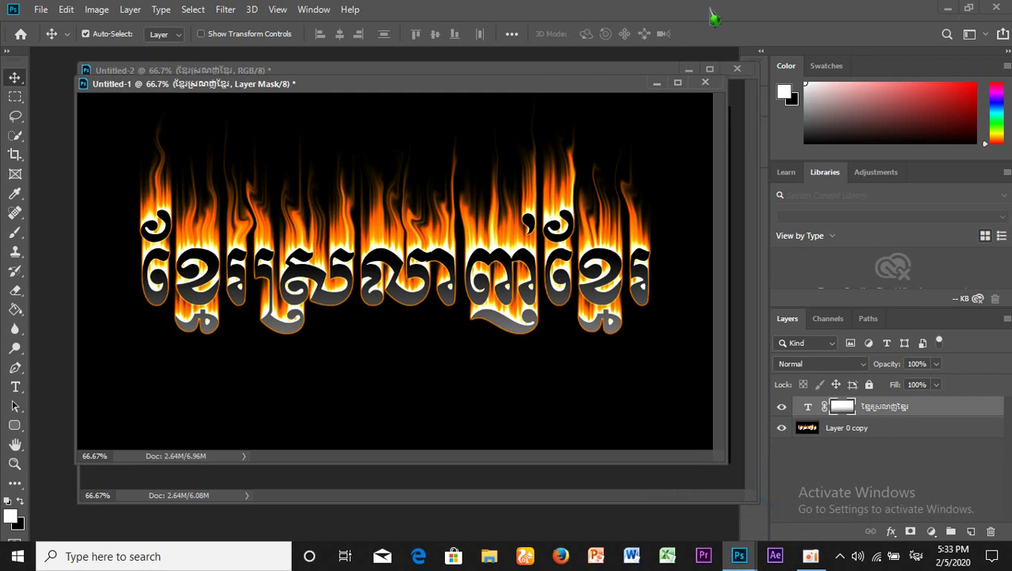
# Step: Open Liquify on Untitled-2 with the Forward Warp brush size set to 35
pyautogui.click(620, 69)
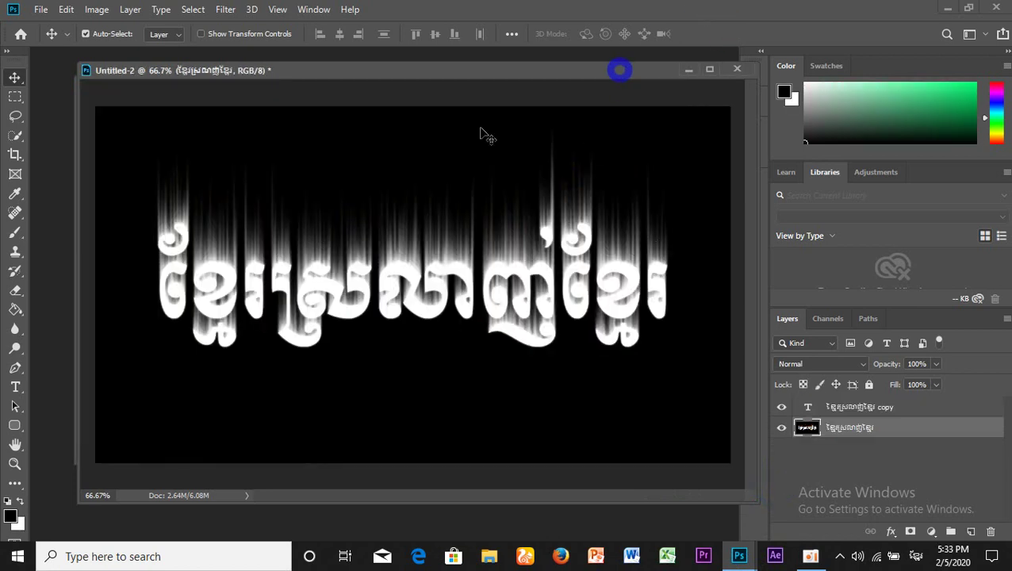
pyautogui.click(225, 8)
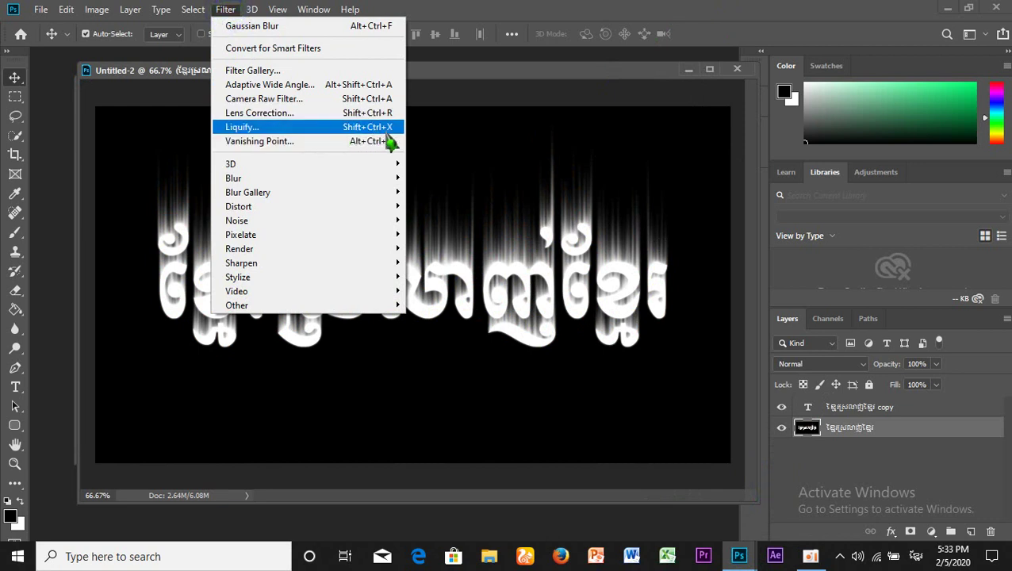
pyautogui.click(382, 131)
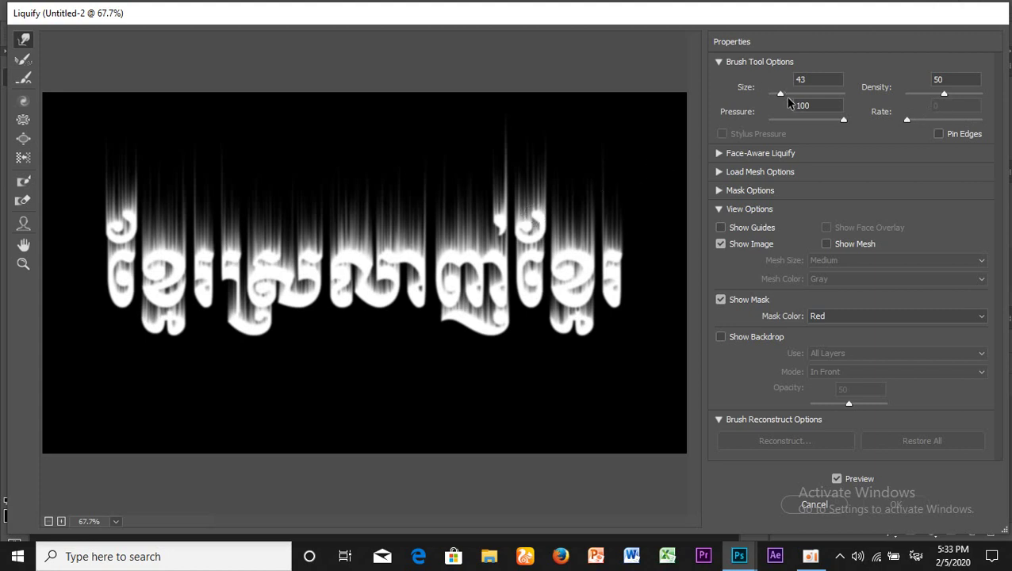
pyautogui.moveTo(782, 96)
pyautogui.mouseDown()
pyautogui.moveTo(811, 94)
pyautogui.moveTo(774, 94)
pyautogui.moveTo(803, 93)
pyautogui.mouseUp()
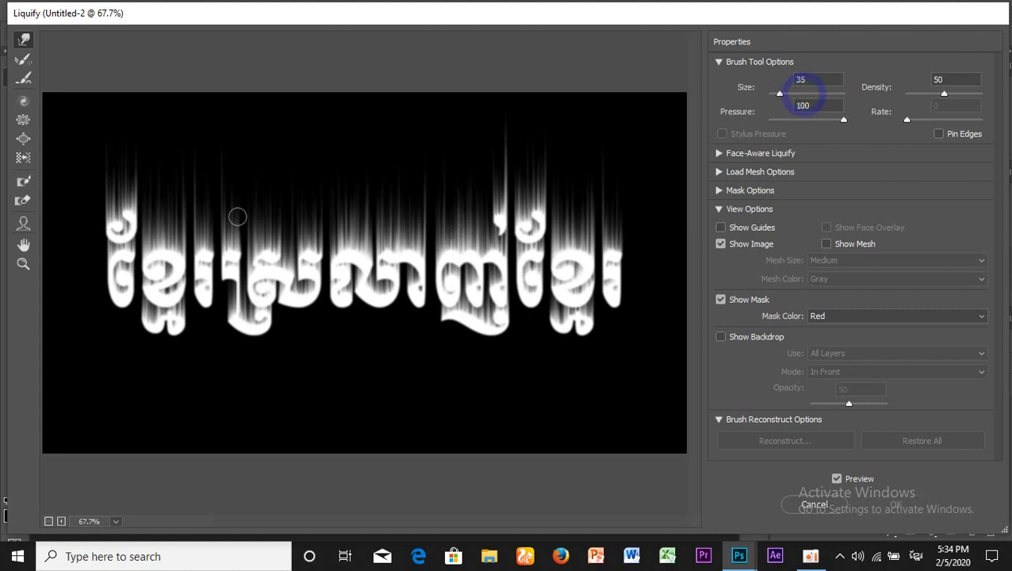
# Step: Push and curl the streaks above the first four glyphs upward into wavy strands
pyautogui.moveTo(112, 203); pyautogui.dragTo(122, 154)
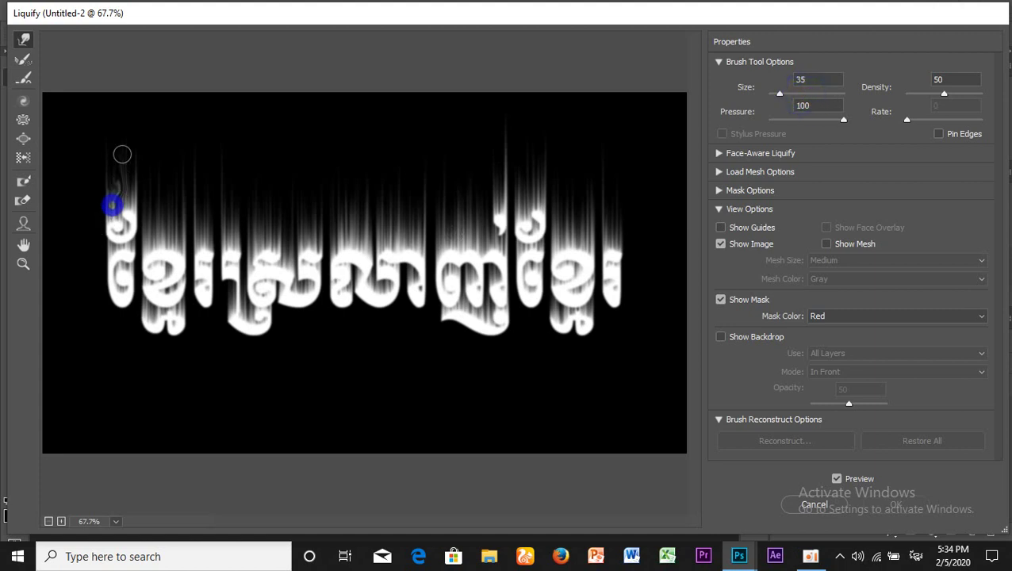
pyautogui.moveTo(134, 200)
pyautogui.mouseDown()
pyautogui.moveTo(163, 219)
pyautogui.moveTo(170, 182)
pyautogui.mouseUp()
pyautogui.moveTo(181, 228); pyautogui.dragTo(178, 174)
pyautogui.moveTo(205, 231); pyautogui.dragTo(208, 88)
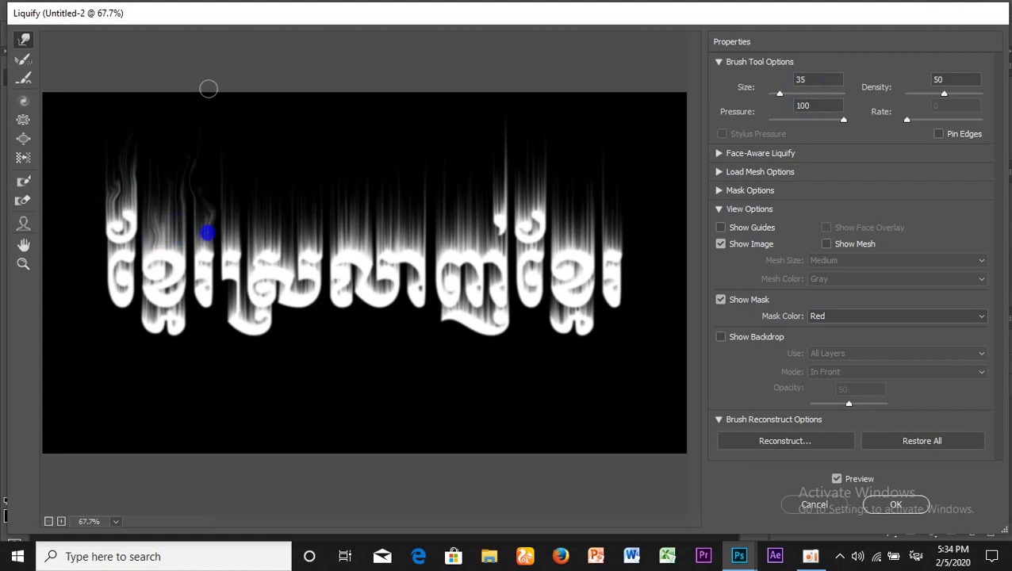
pyautogui.moveTo(223, 235); pyautogui.dragTo(227, 158)
pyautogui.moveTo(251, 238); pyautogui.dragTo(257, 131)
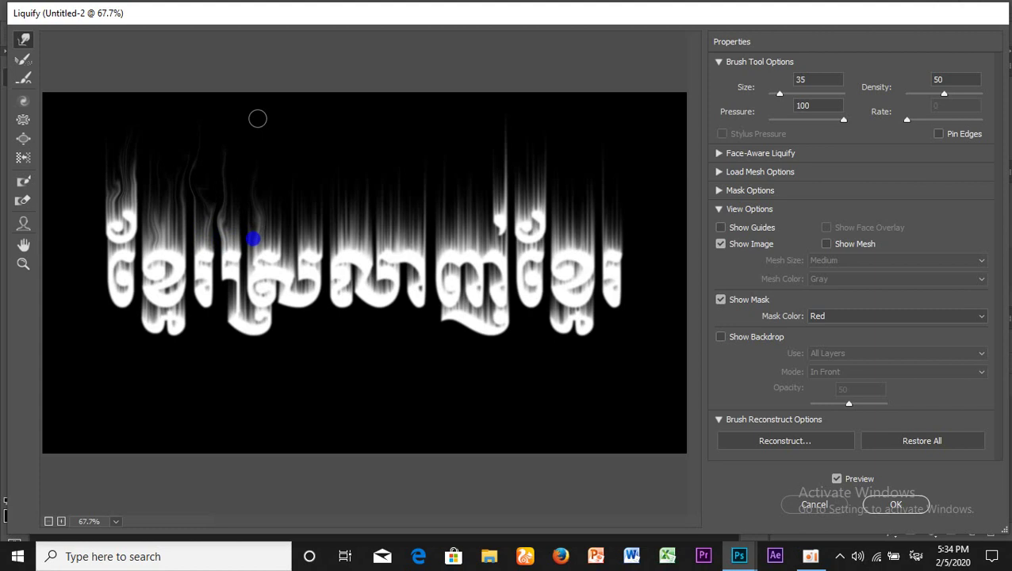
pyautogui.moveTo(273, 227); pyautogui.dragTo(273, 117)
pyautogui.moveTo(309, 230); pyautogui.dragTo(298, 154)
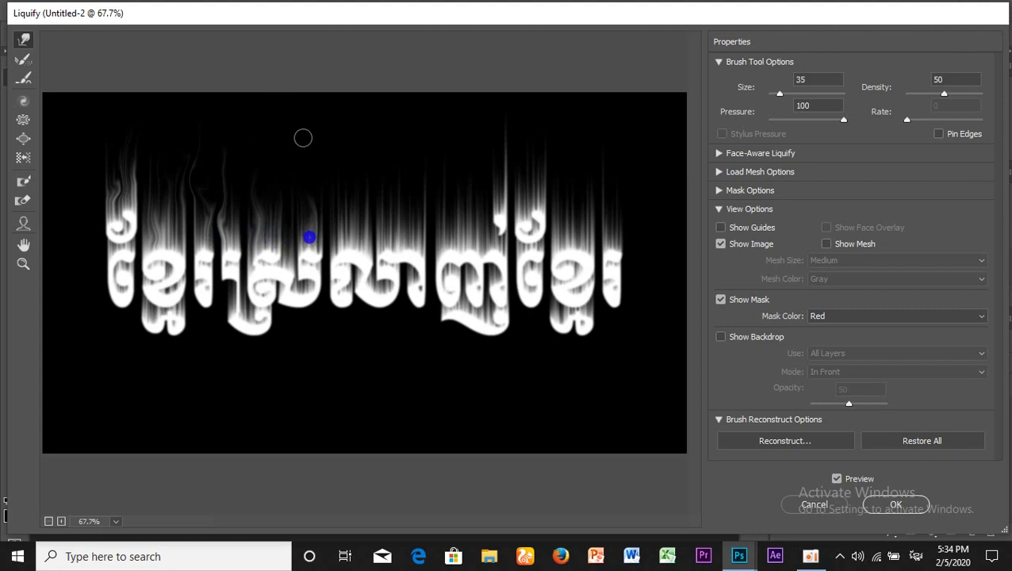
pyautogui.moveTo(348, 235)
pyautogui.mouseDown()
pyautogui.moveTo(358, 121)
pyautogui.moveTo(380, 170)
pyautogui.mouseUp()
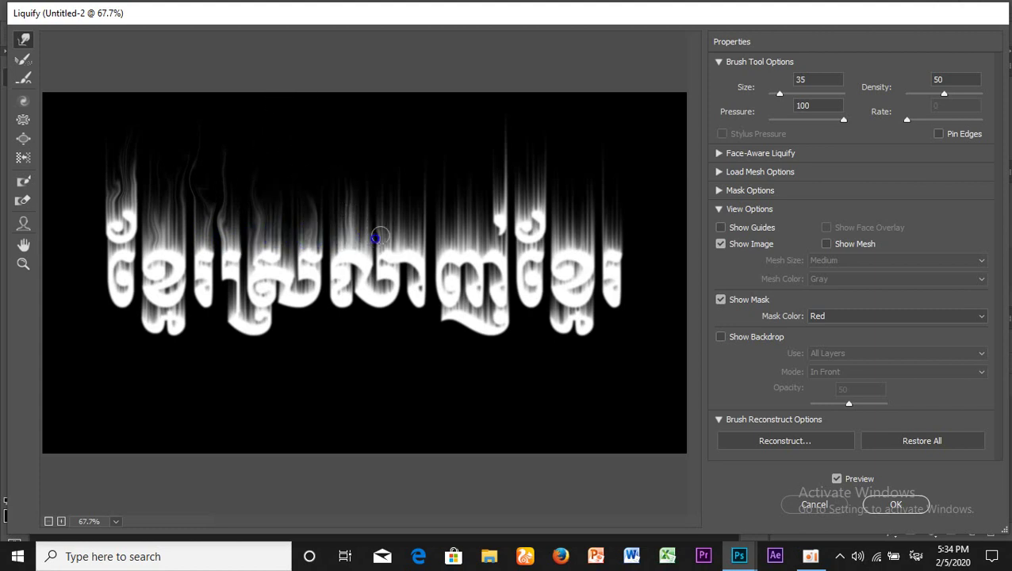
pyautogui.moveTo(409, 238); pyautogui.dragTo(415, 111)
pyautogui.moveTo(423, 238); pyautogui.dragTo(420, 181)
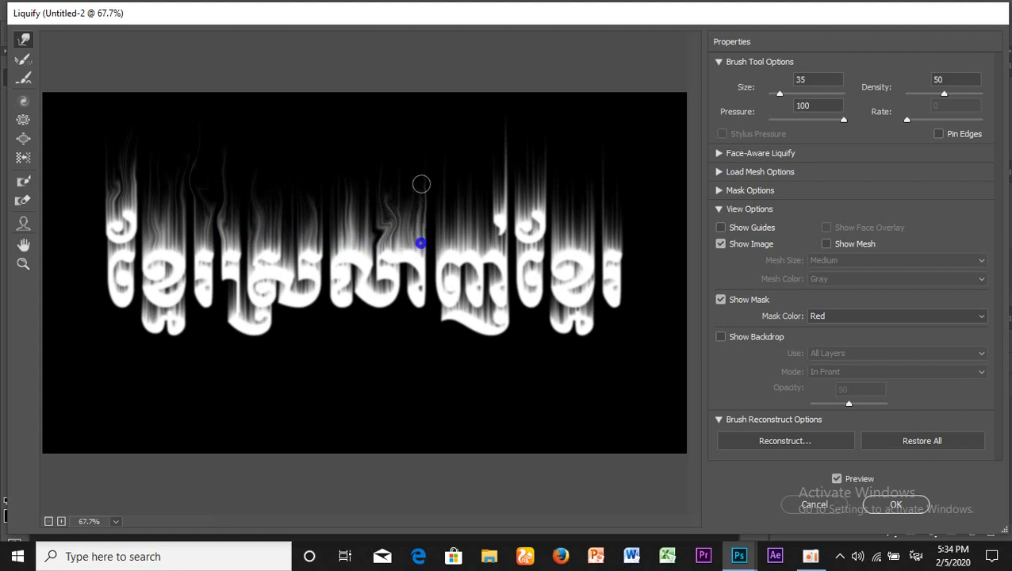
pyautogui.moveTo(447, 238); pyautogui.dragTo(433, 135)
# Step: Warp the streaks above the fifth through last glyphs into tall, curling flame strands
pyautogui.moveTo(468, 230); pyautogui.dragTo(473, 133)
pyautogui.moveTo(469, 228); pyautogui.dragTo(544, 126)
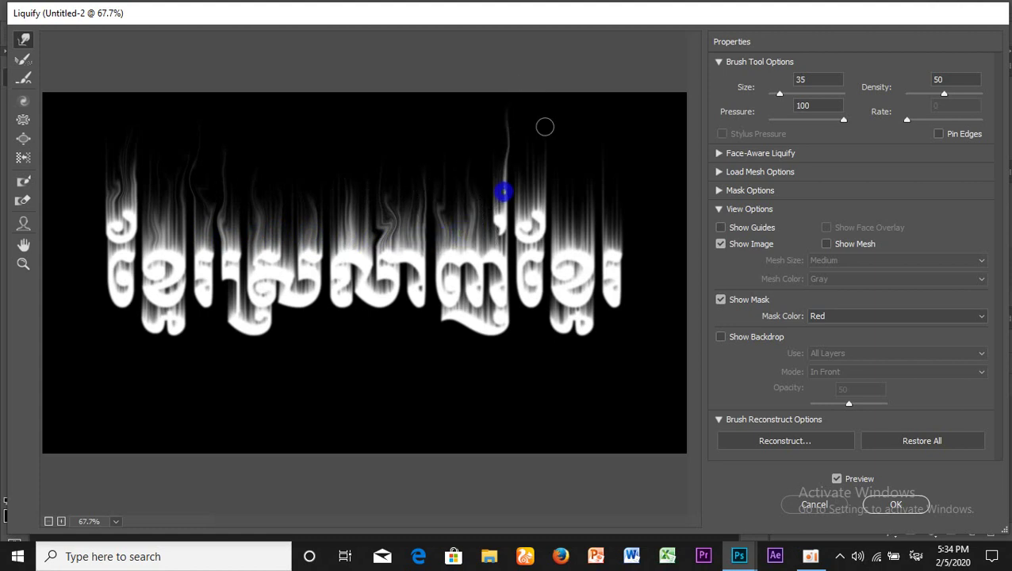
pyautogui.moveTo(526, 208); pyautogui.dragTo(529, 86)
pyautogui.moveTo(530, 204); pyautogui.dragTo(536, 120)
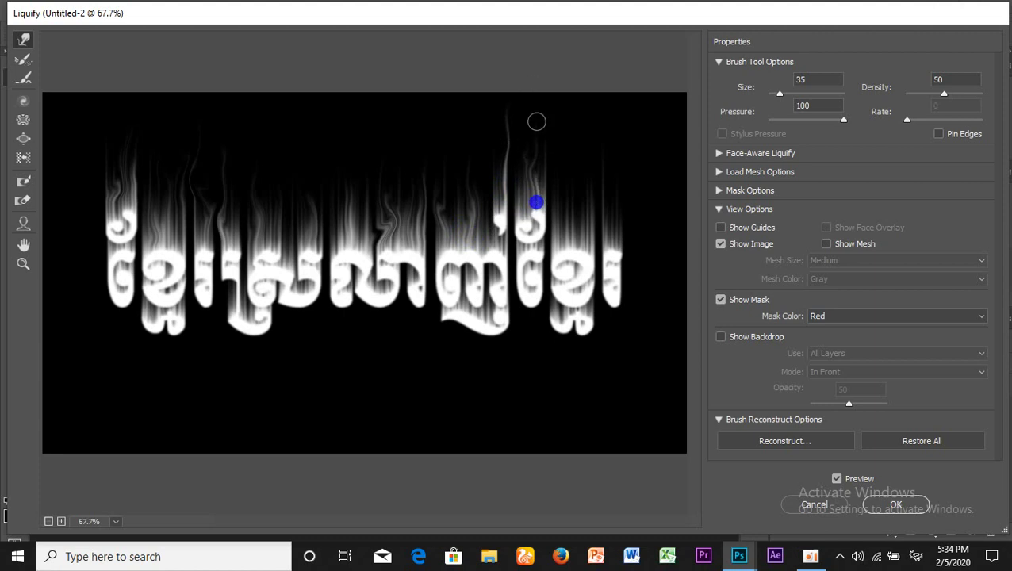
pyautogui.moveTo(564, 235); pyautogui.dragTo(563, 137)
pyautogui.moveTo(583, 242); pyautogui.dragTo(574, 141)
pyautogui.moveTo(596, 229); pyautogui.dragTo(602, 117)
pyautogui.moveTo(611, 226); pyautogui.dragTo(610, 148)
pyautogui.moveTo(557, 228); pyautogui.dragTo(549, 104)
pyautogui.moveTo(534, 196)
pyautogui.mouseDown()
pyautogui.moveTo(519, 158)
pyautogui.moveTo(526, 104)
pyautogui.mouseUp()
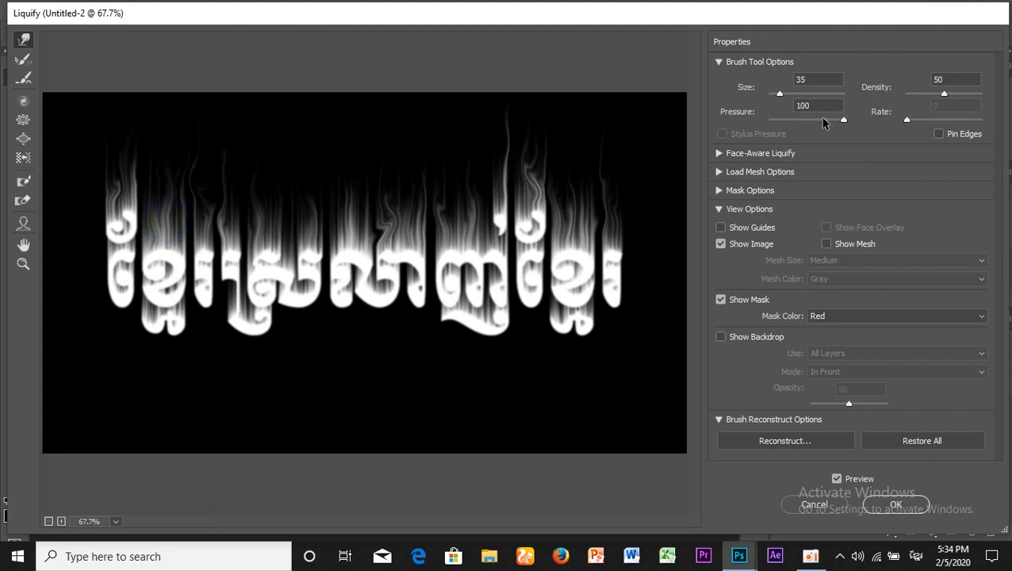
pyautogui.click(907, 119)
# Step: Commit the Liquify warp, then colorize the flames orange with Hue 40 and Saturation 100
pyautogui.click(900, 505)
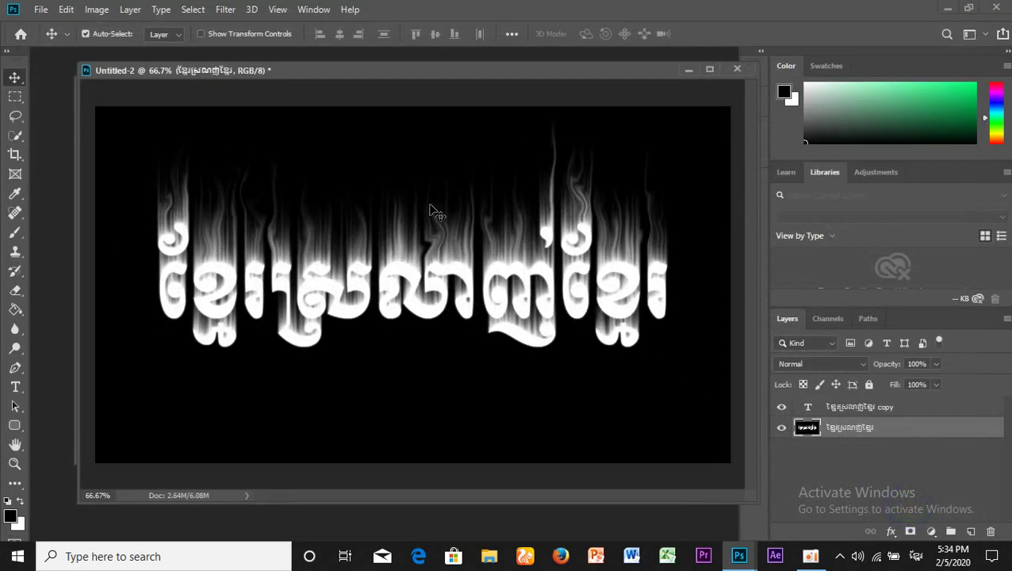
pyautogui.click(96, 11)
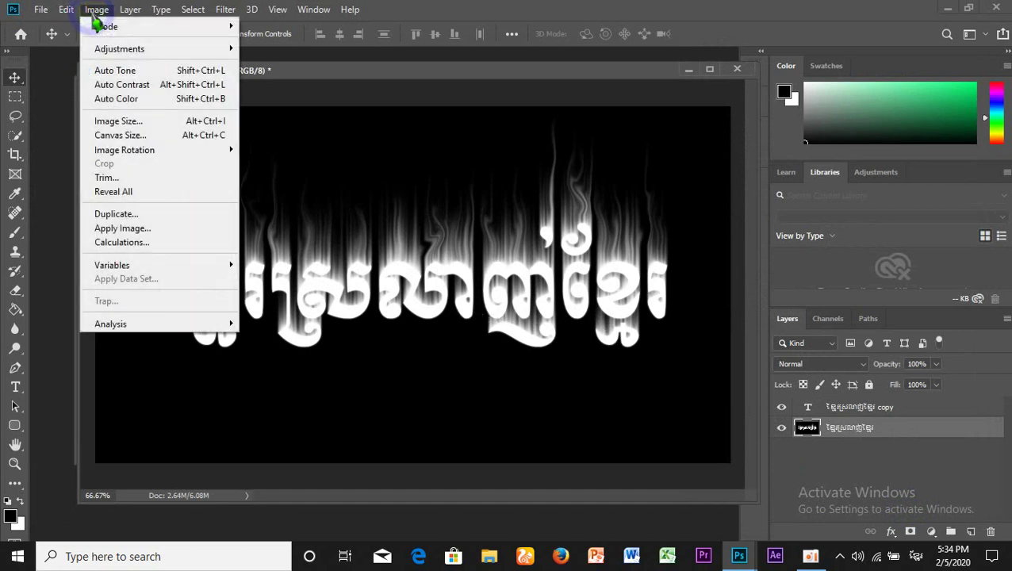
pyautogui.click(166, 50)
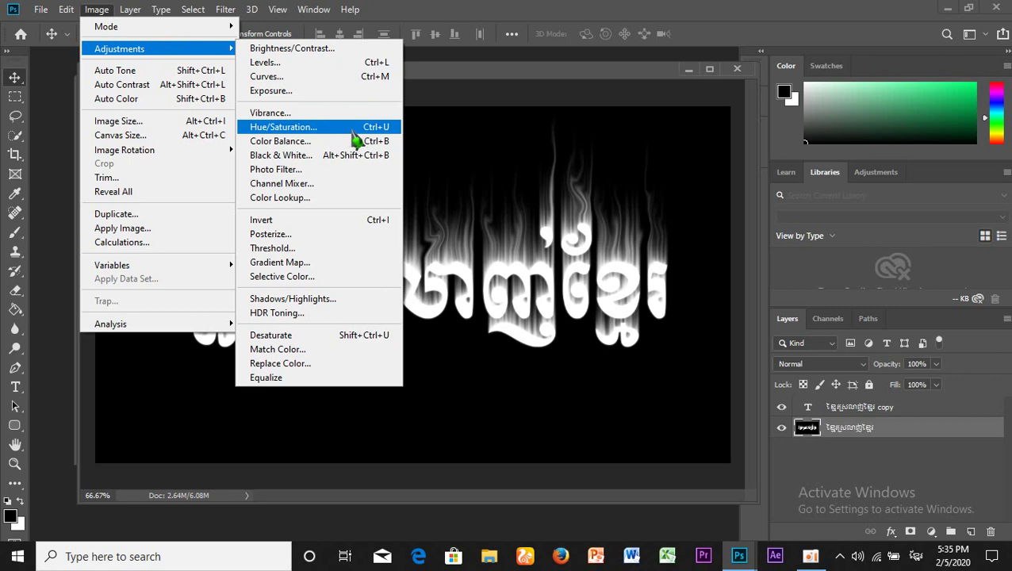
pyautogui.click(353, 131)
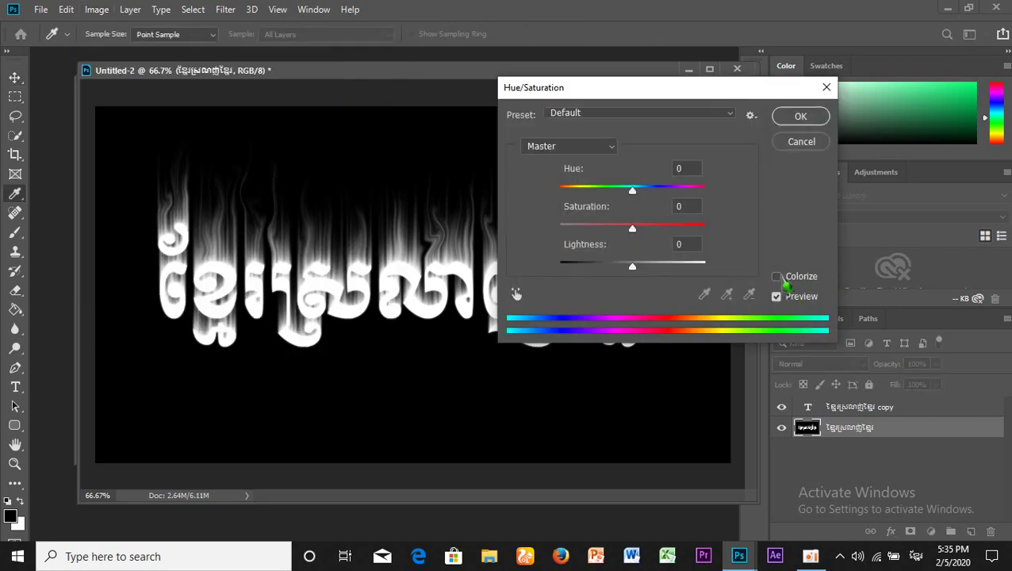
pyautogui.click(777, 278)
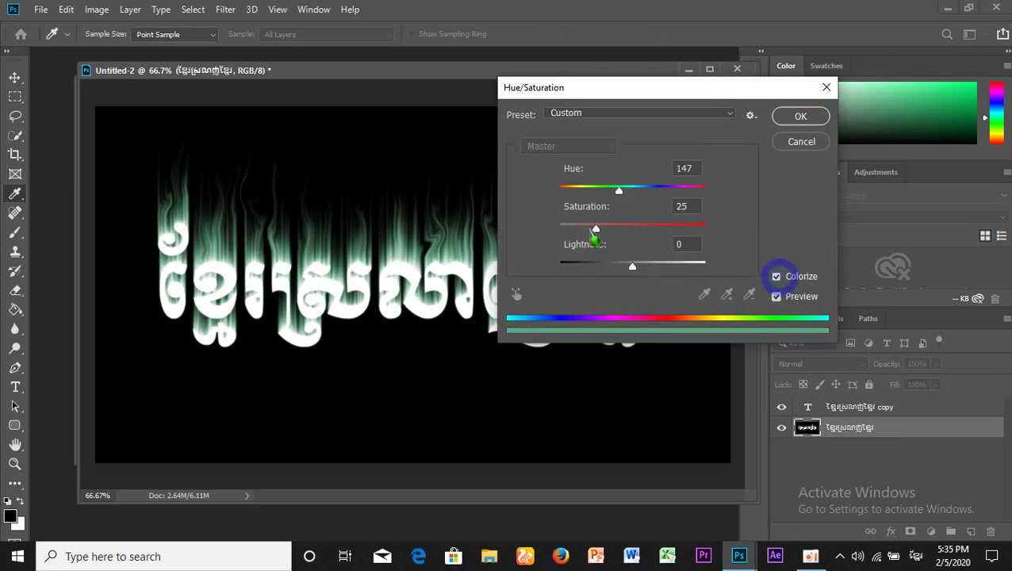
pyautogui.moveTo(596, 230); pyautogui.dragTo(708, 230)
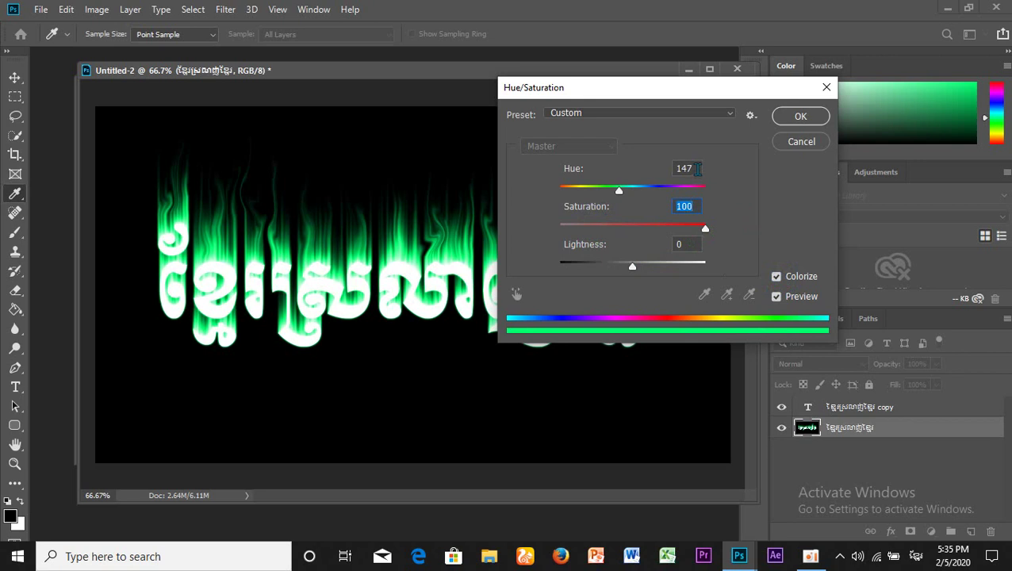
pyautogui.moveTo(697, 168); pyautogui.dragTo(662, 171)
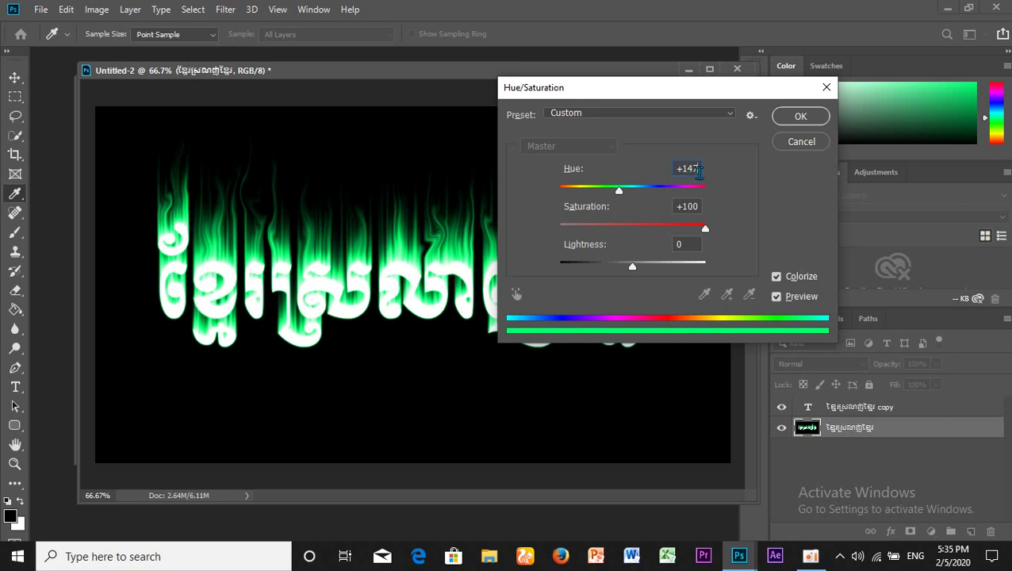
pyautogui.press('BackSpace')
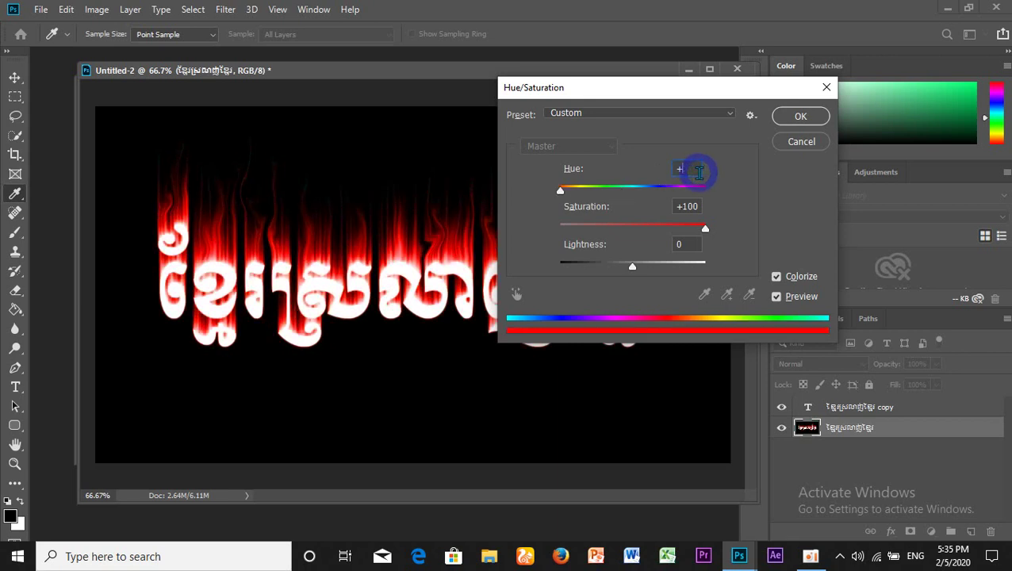
pyautogui.write('40')
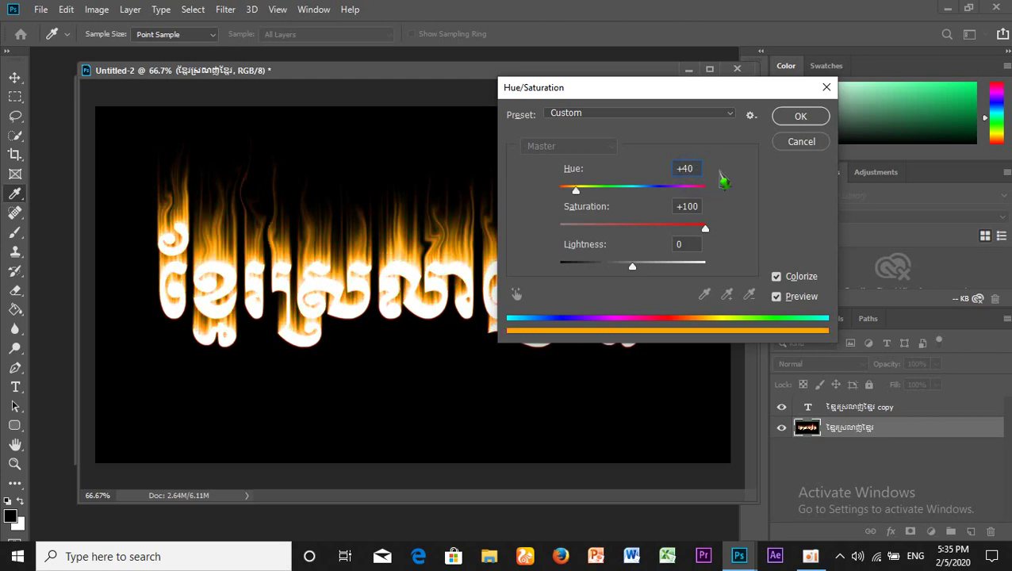
pyautogui.click(802, 116)
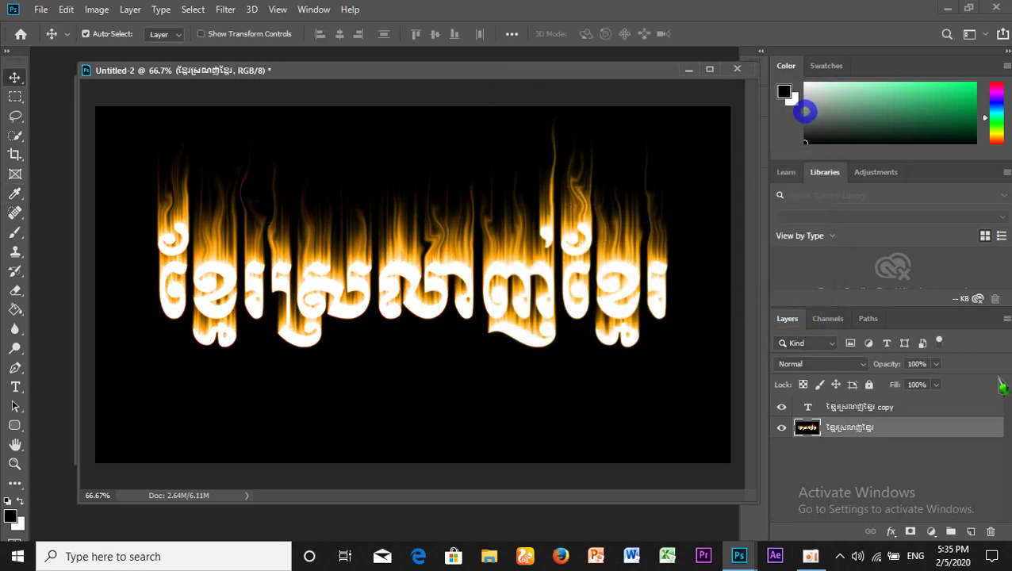
pyautogui.rightClick(903, 436)
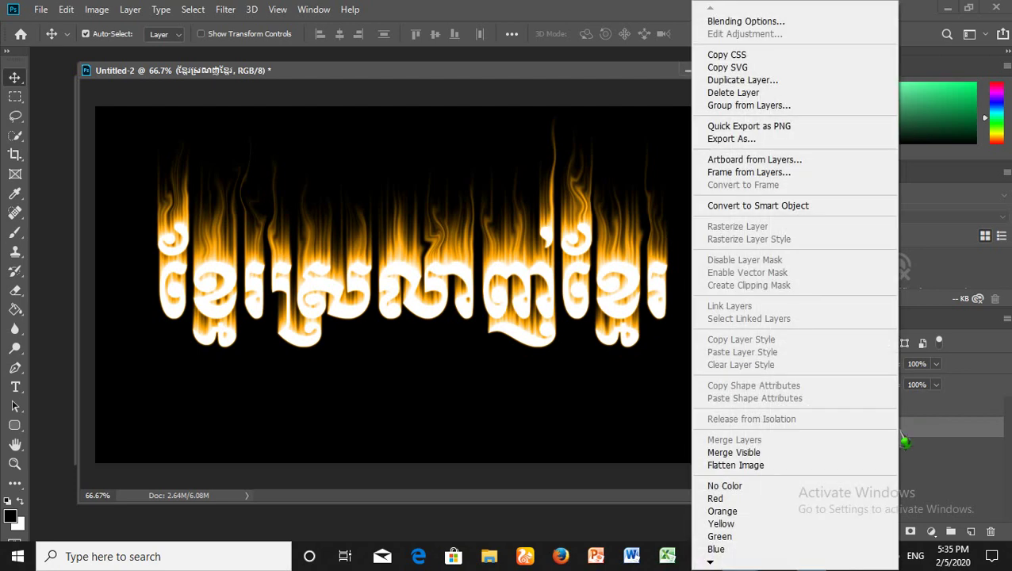
# Step: Duplicate the flame layer as copy 2 and colorize it red with Hue -40, Saturation 100
pyautogui.click(775, 81)
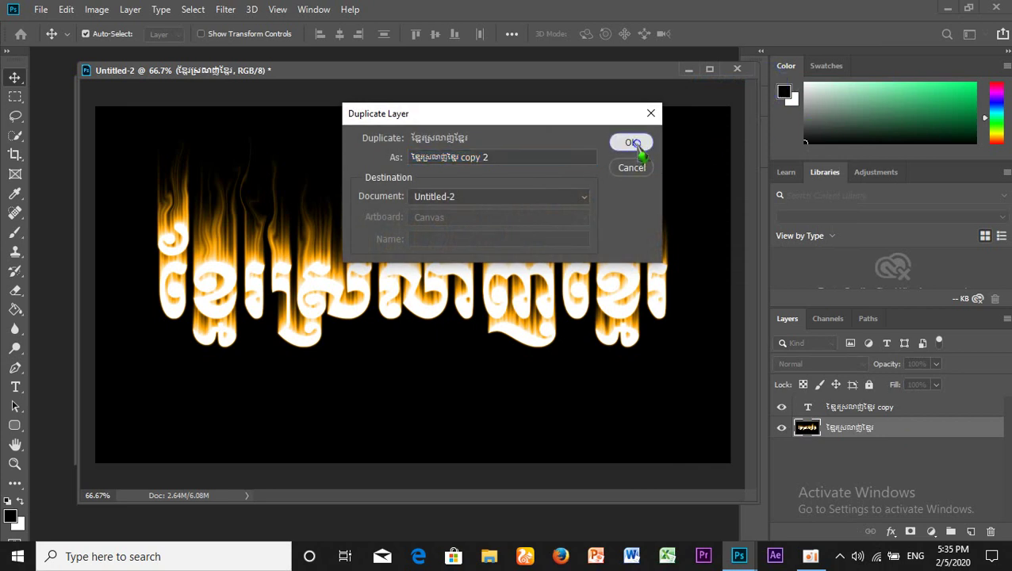
pyautogui.click(635, 143)
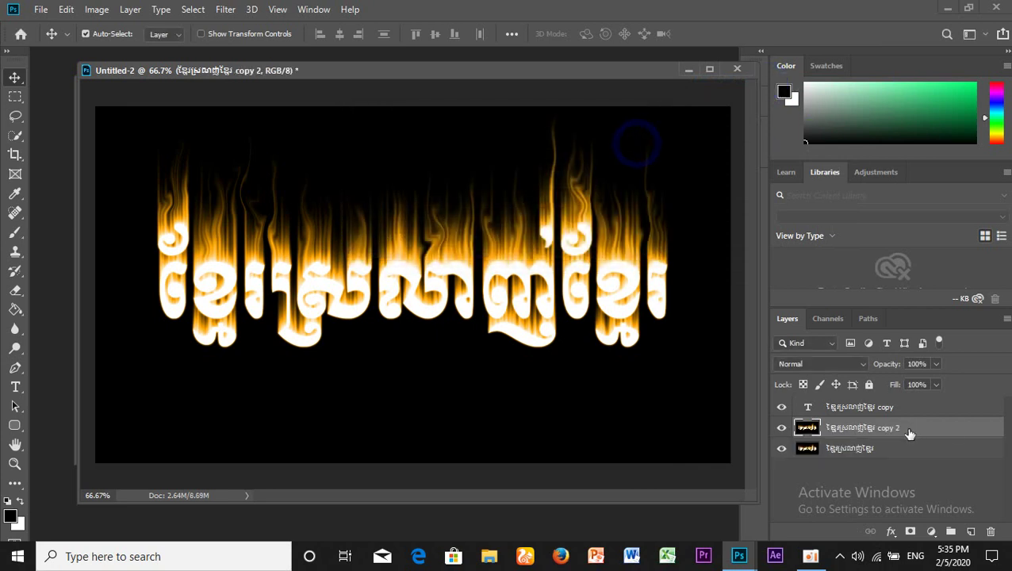
pyautogui.click(97, 10)
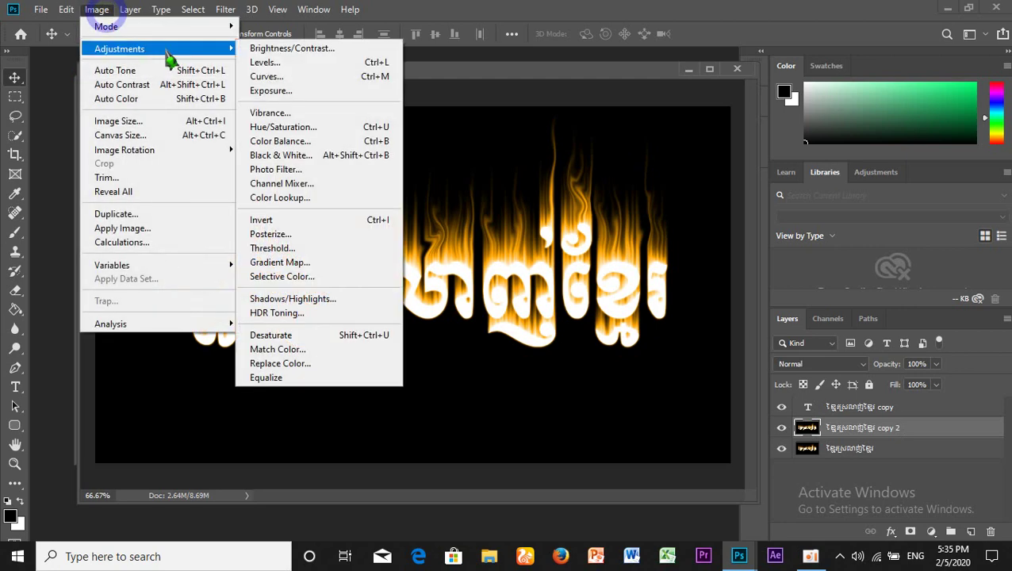
pyautogui.moveTo(119, 48)
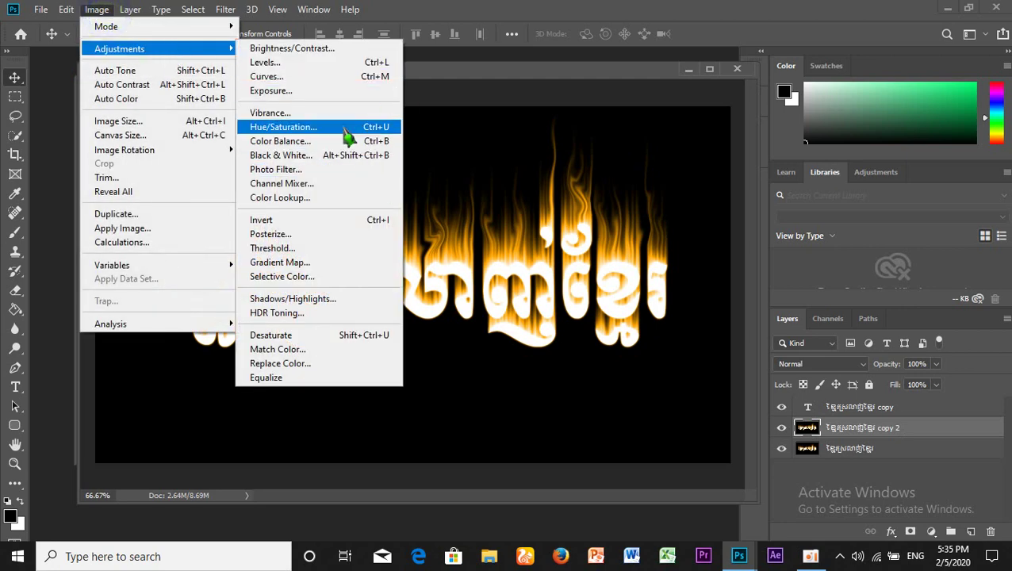
pyautogui.click(345, 132)
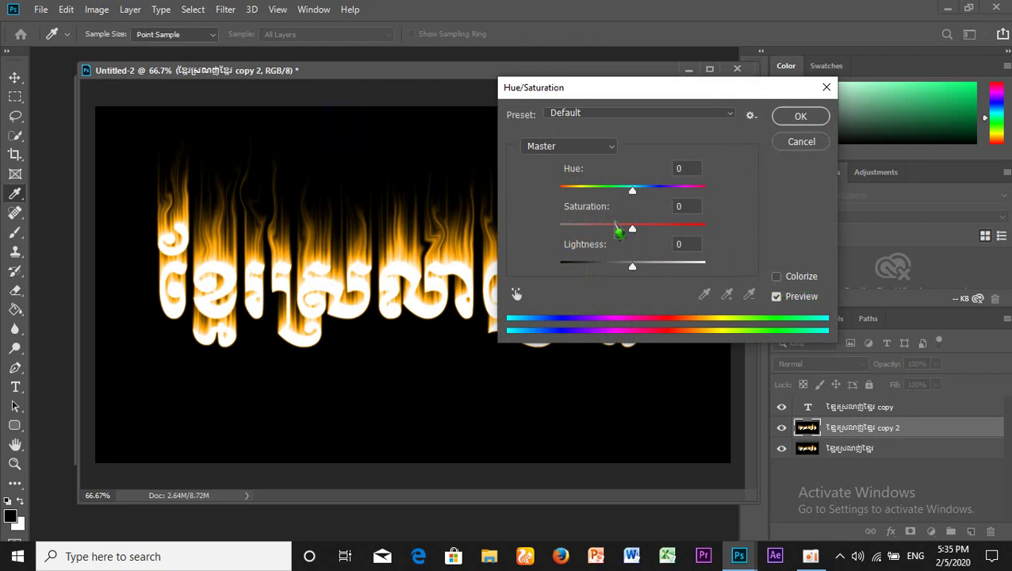
pyautogui.moveTo(633, 229); pyautogui.dragTo(757, 237)
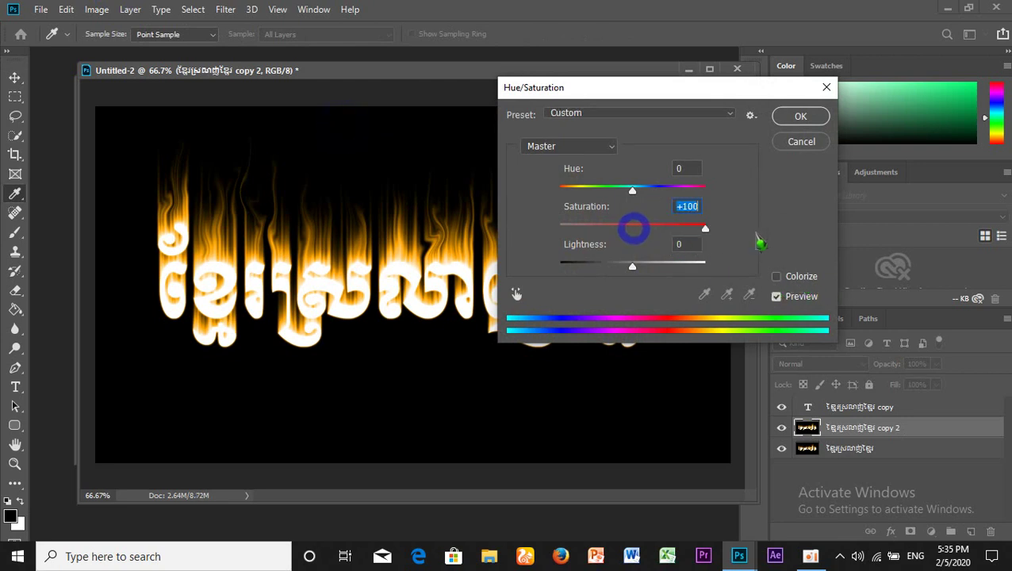
pyautogui.click(687, 168)
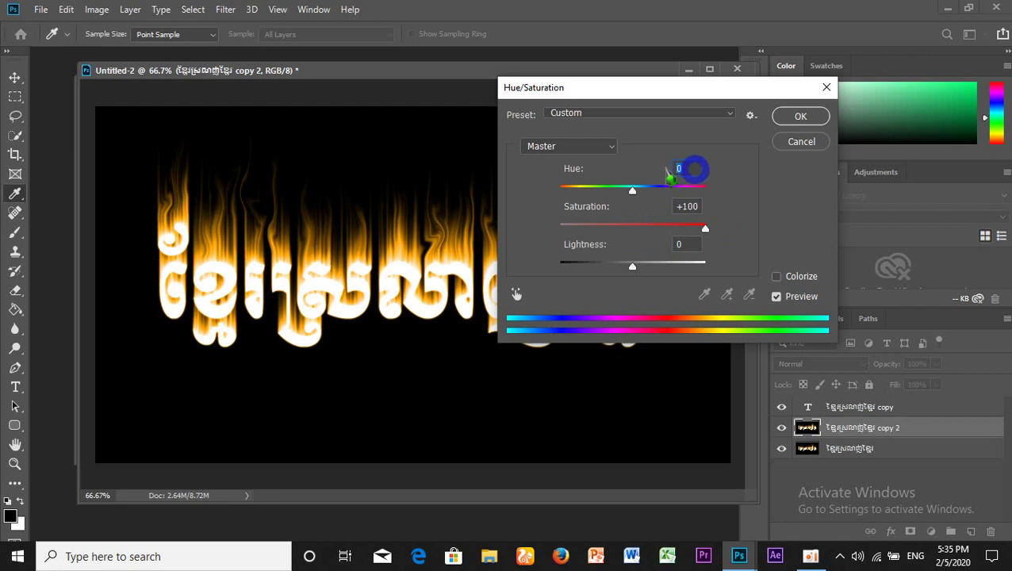
pyautogui.write('-40')
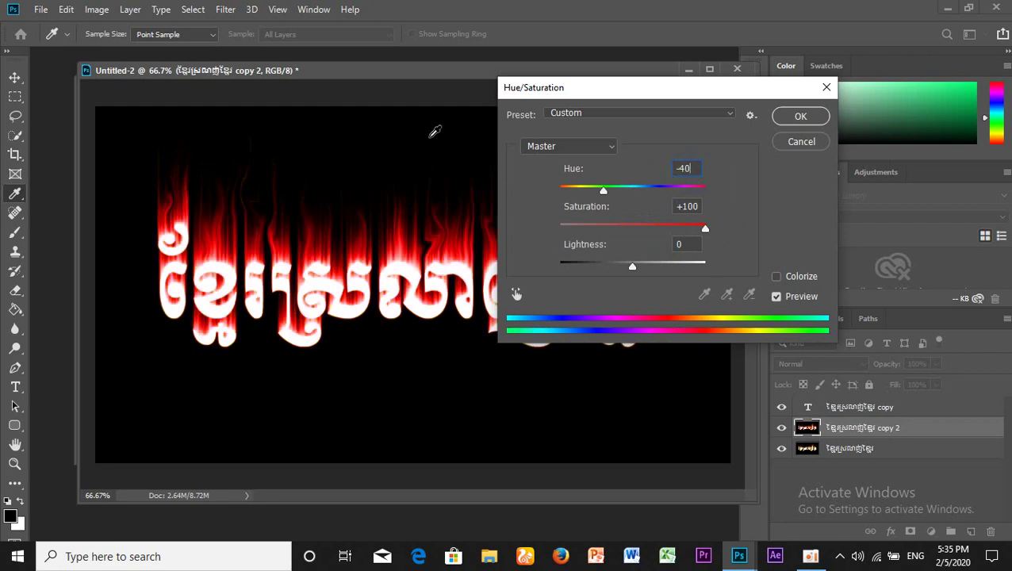
pyautogui.click(800, 119)
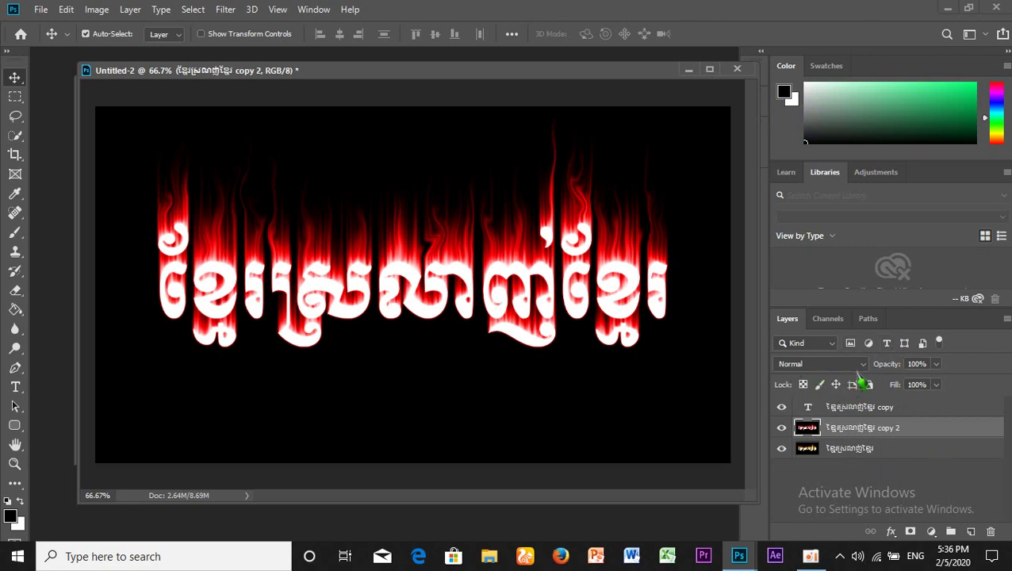
pyautogui.click(863, 365)
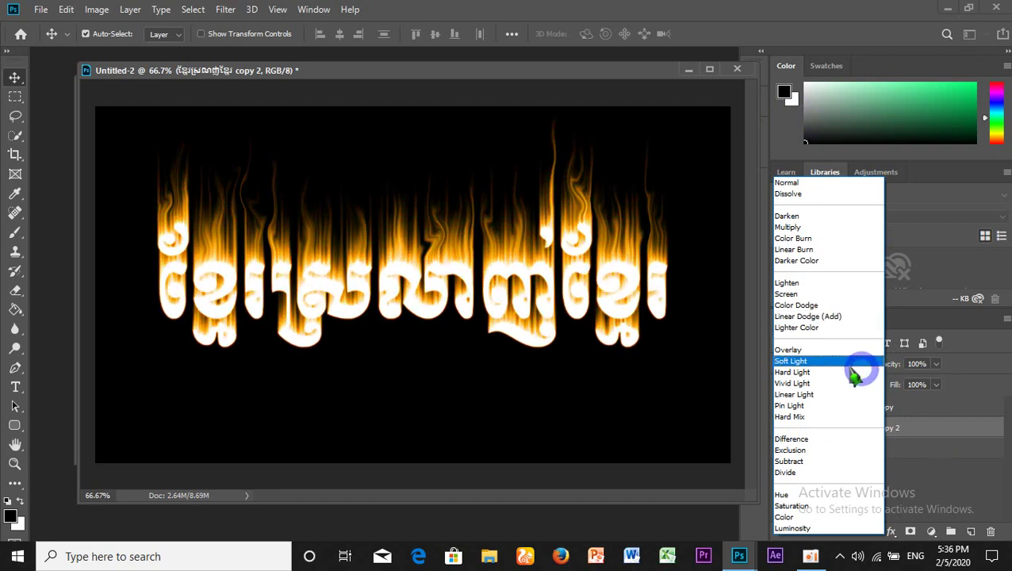
# Step: Set copy 2 to Color Dodge and merge it with the orange flame layer below
pyautogui.click(828, 305)
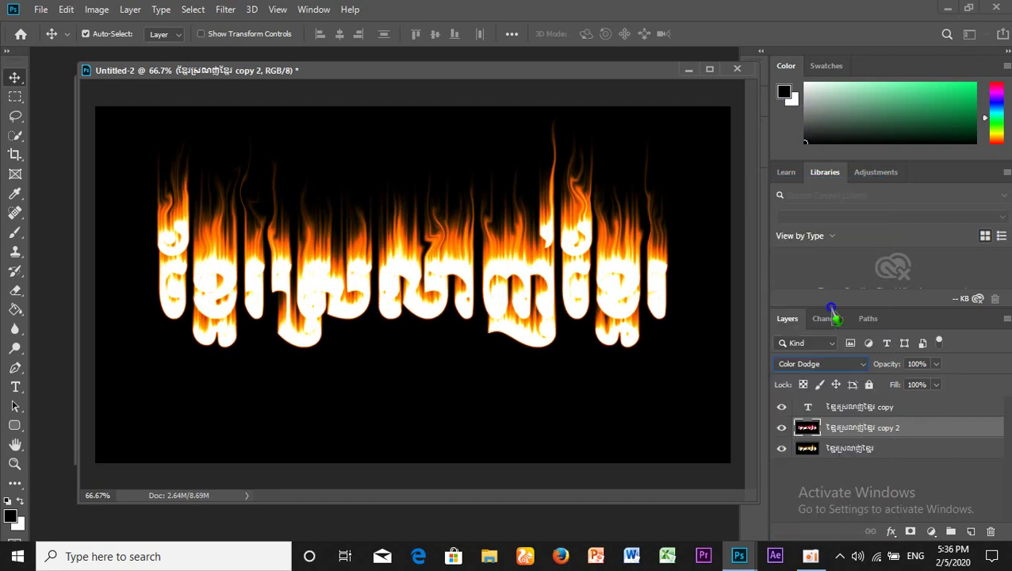
pyautogui.keyDown('shift'); pyautogui.click(868, 450); pyautogui.keyUp('shift')
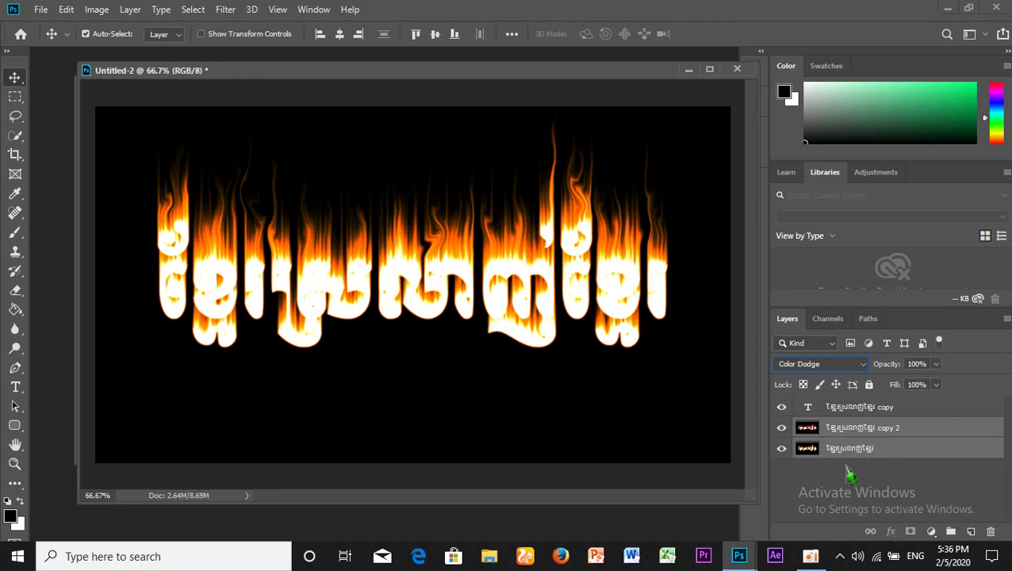
pyautogui.hotkey('ctrl', 'e')
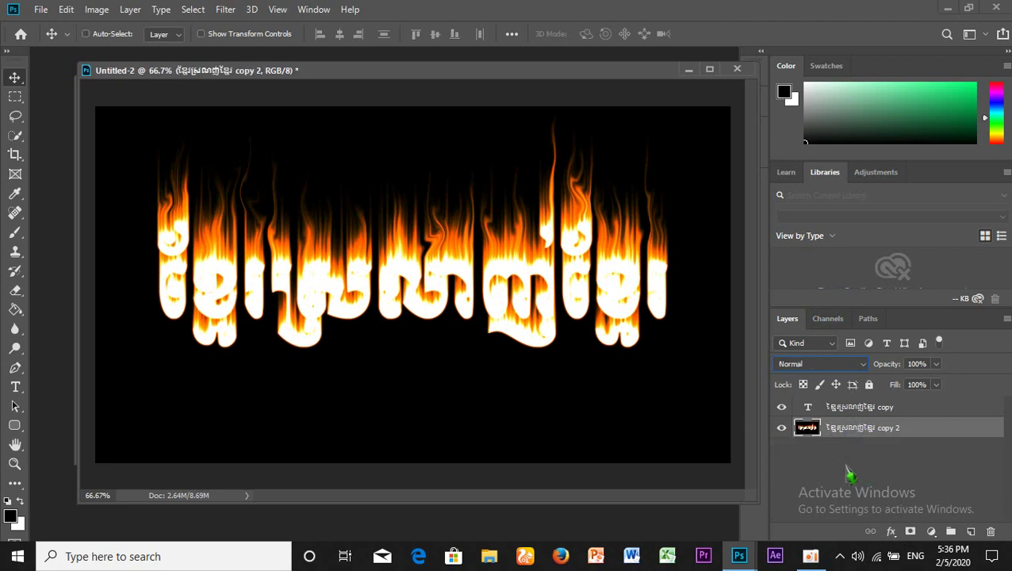
pyautogui.click(846, 415)
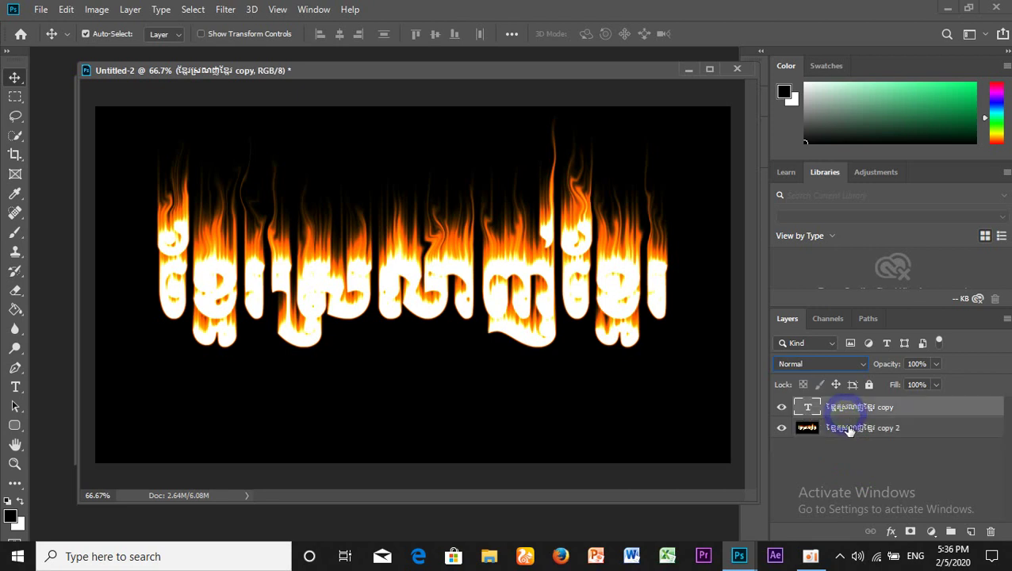
# Step: Select all the Khmer text with the Type tool, briefly checking Untitled-1 on the way
pyautogui.click(849, 428)
pyautogui.click(845, 410)
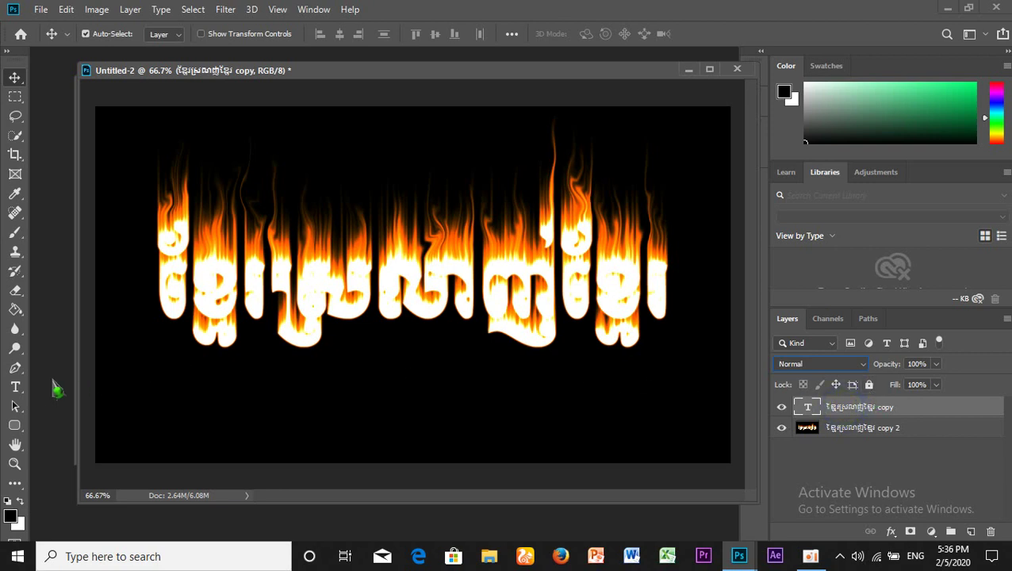
pyautogui.click(16, 386)
pyautogui.click(420, 287)
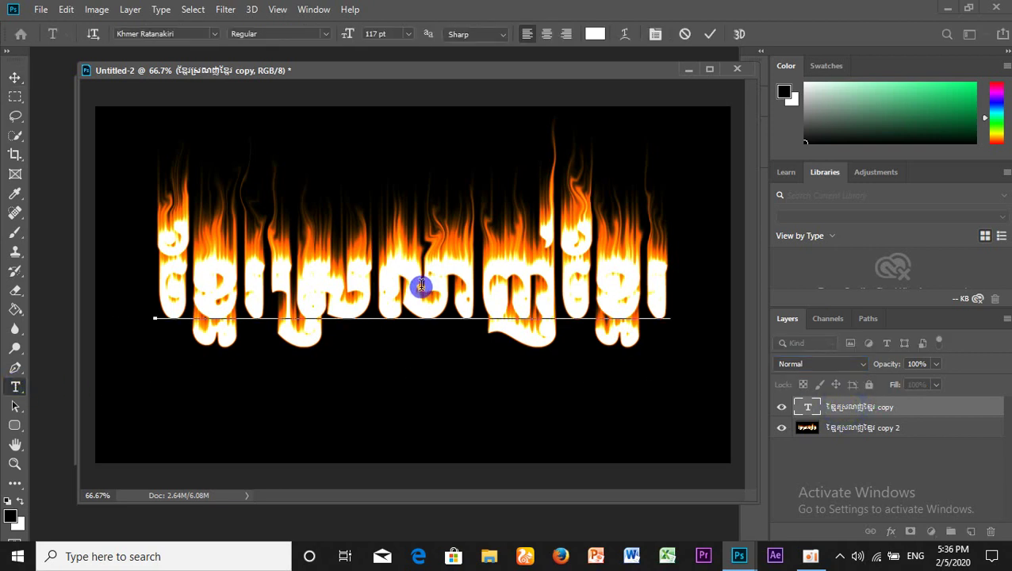
pyautogui.hotkey('ctrl', 'a')
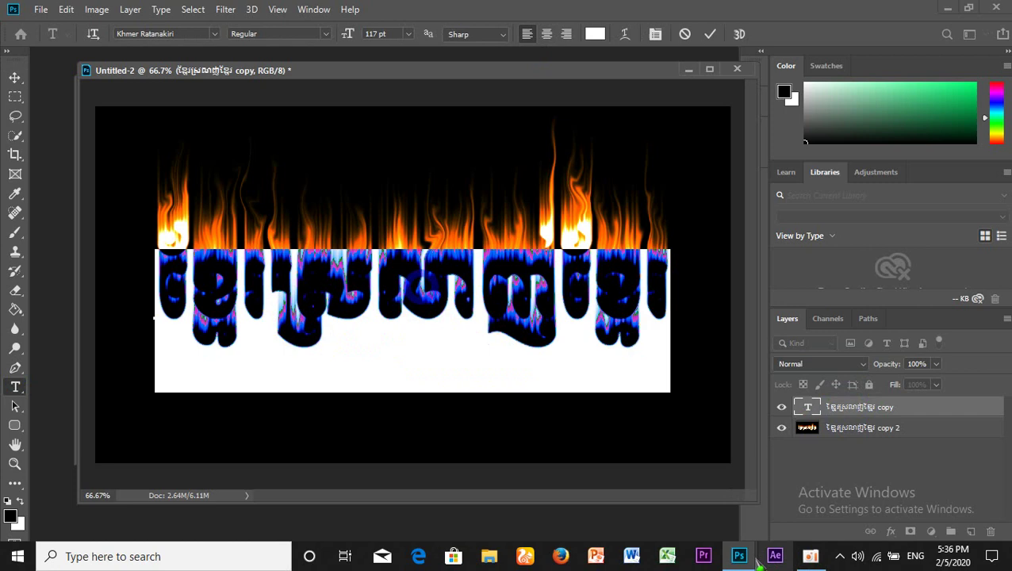
pyautogui.click(764, 493)
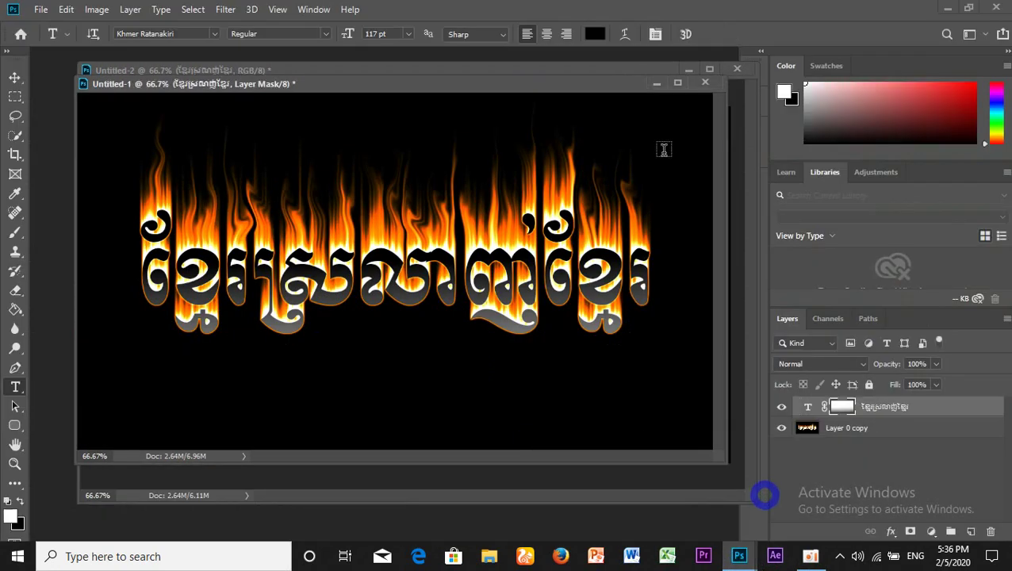
pyautogui.click(660, 89)
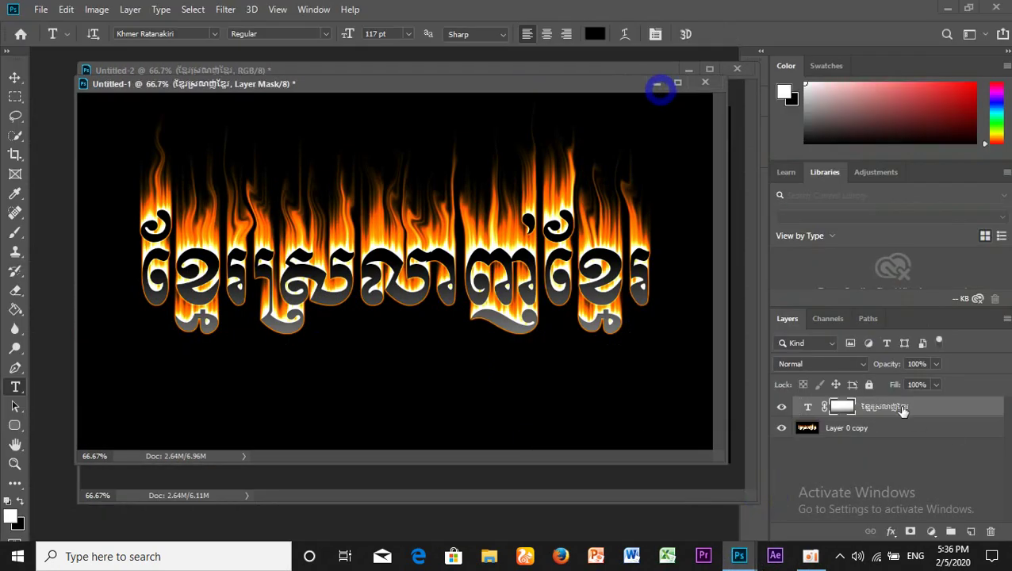
pyautogui.click(658, 84)
# Step: Recolour the Khmer text to 000000 black, commit it, and compare against Untitled-1
pyautogui.click(492, 289)
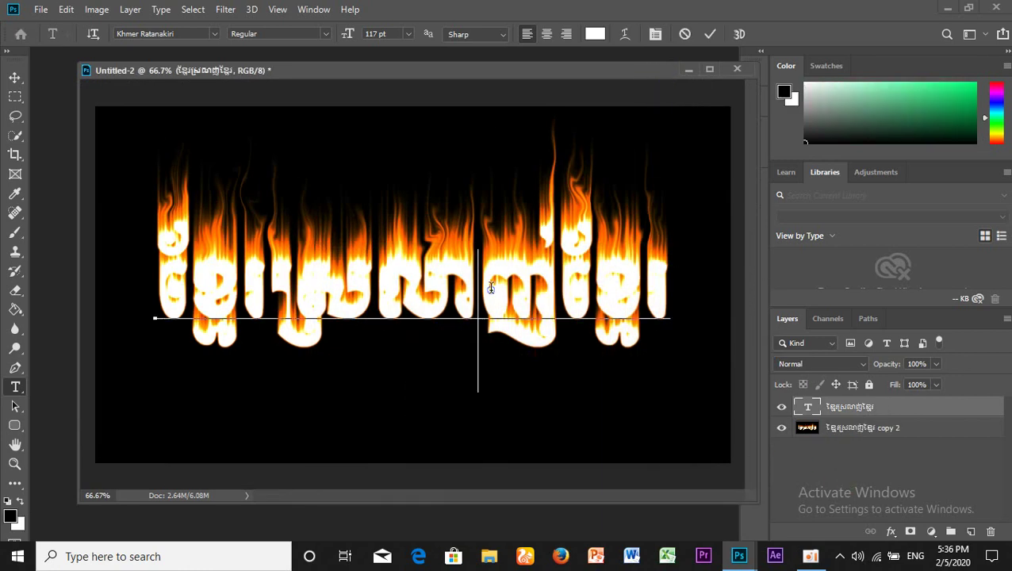
pyautogui.hotkey('ctrl', 'a')
pyautogui.click(593, 34)
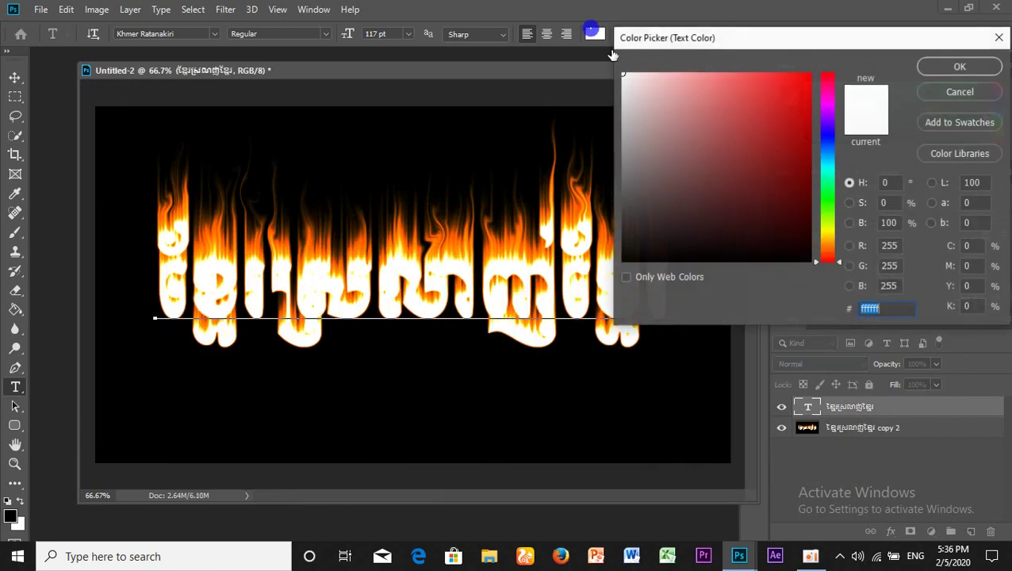
pyautogui.write('000000')
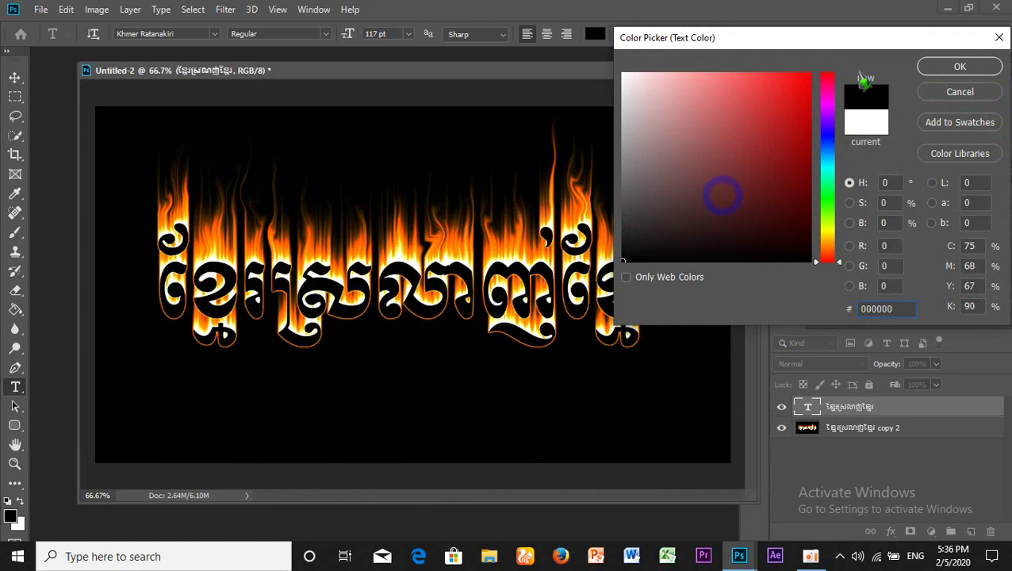
pyautogui.click(954, 67)
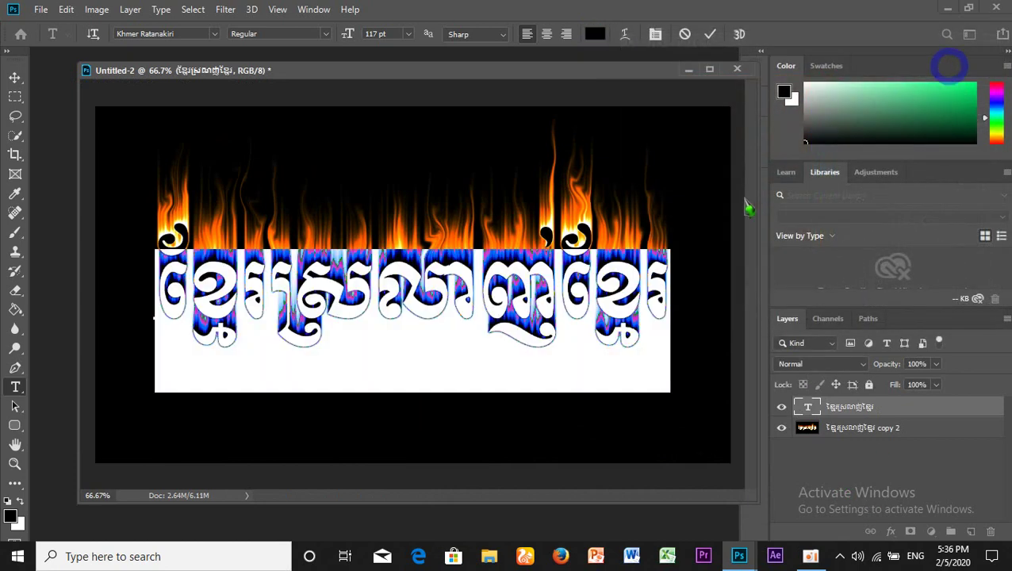
pyautogui.click(13, 78)
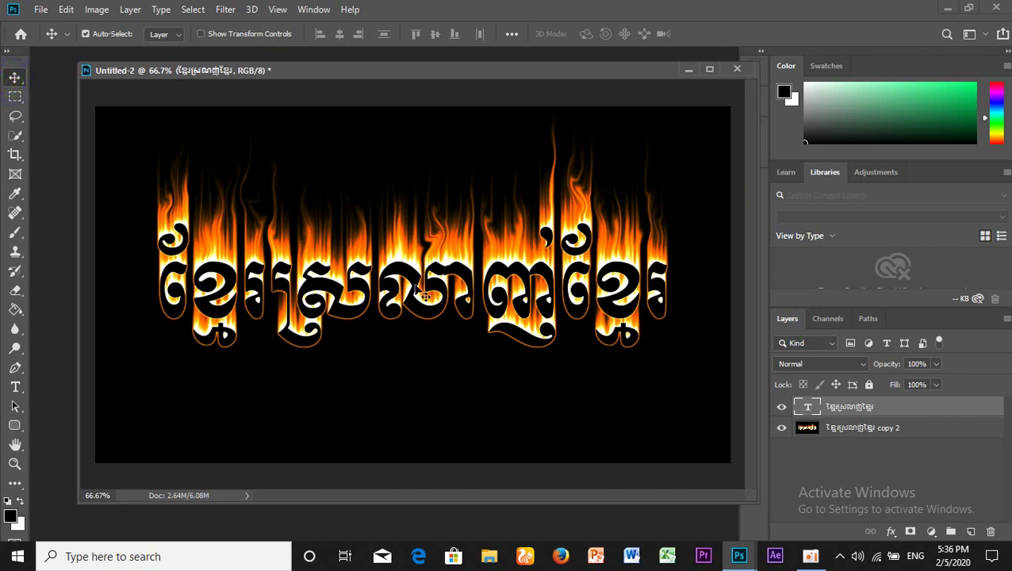
pyautogui.click(749, 560)
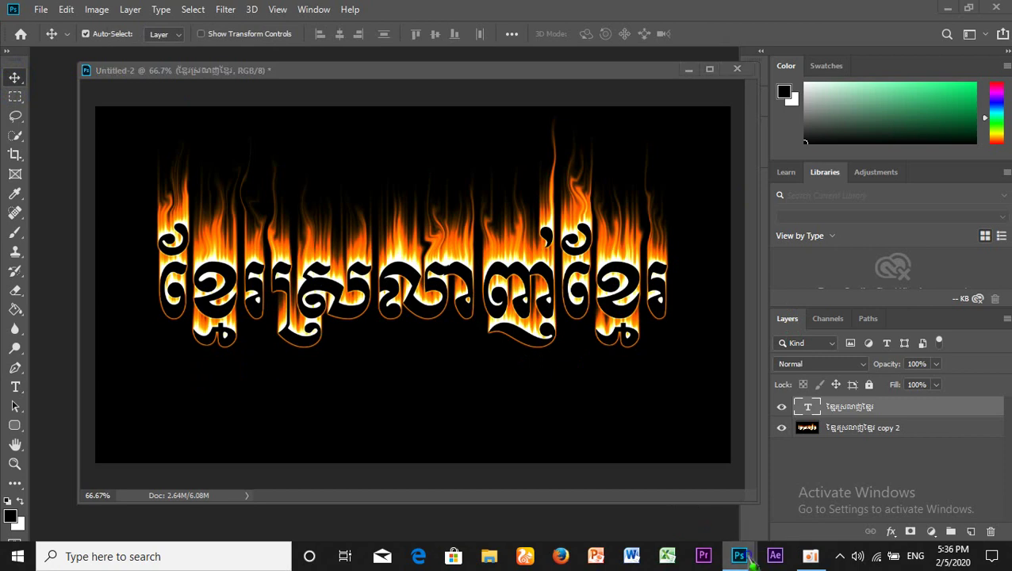
pyautogui.moveTo(738, 556)
pyautogui.click(768, 495)
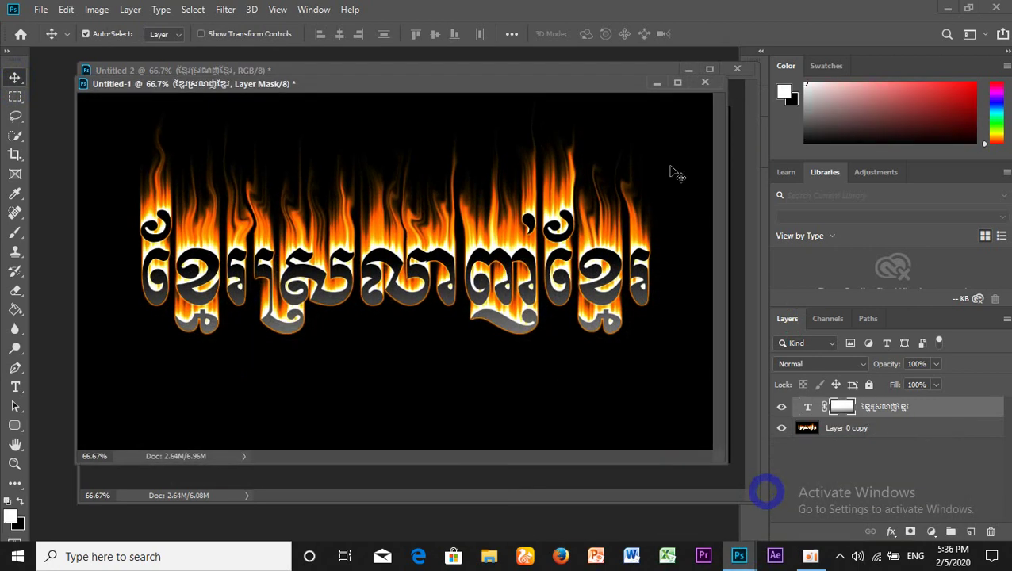
pyautogui.click(607, 70)
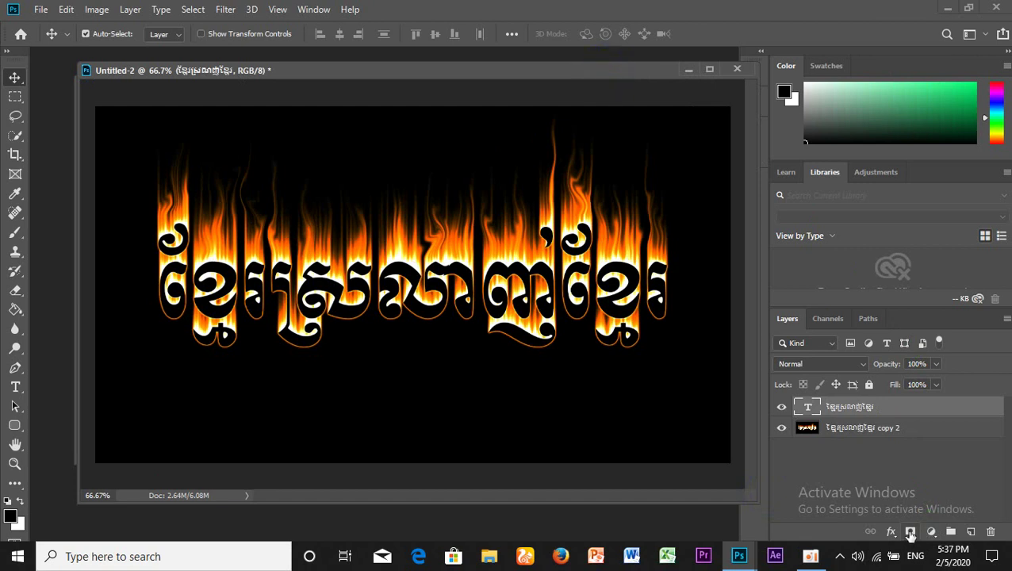
# Step: Add a blank layer mask to the black Khmer text layer and choose the Gradient Tool
pyautogui.click(911, 533)
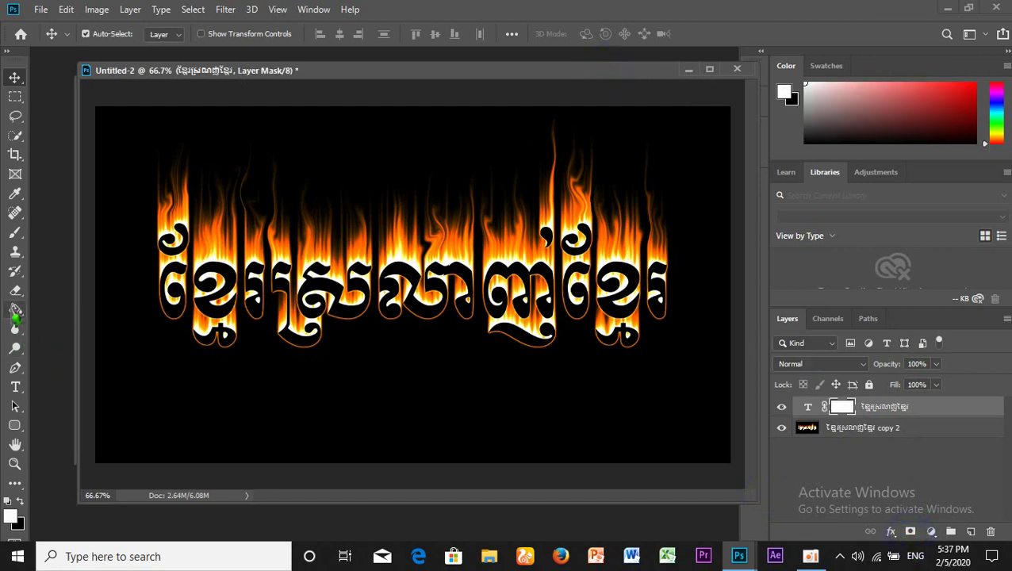
pyautogui.click(15, 312)
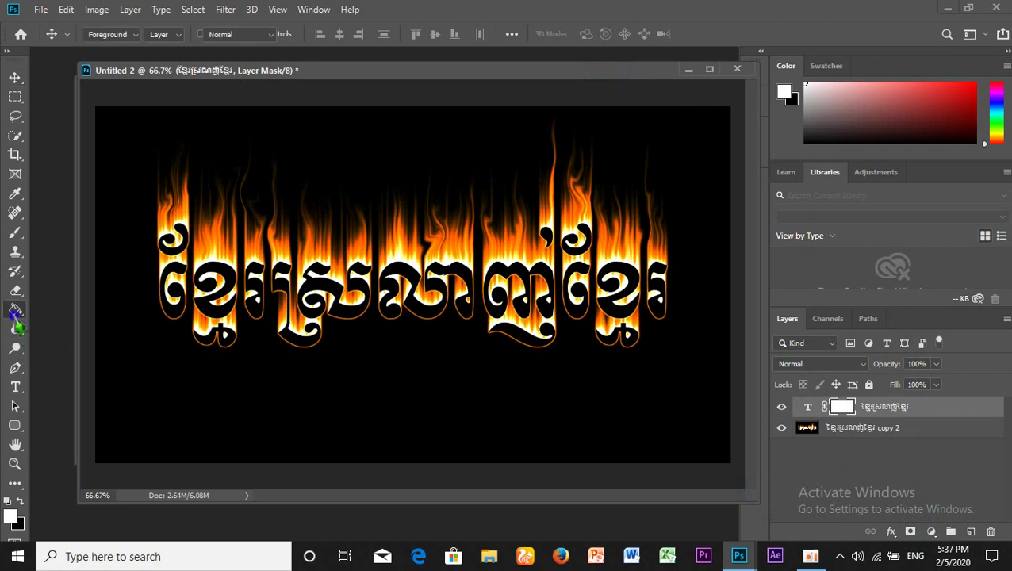
pyautogui.rightClick(15, 314)
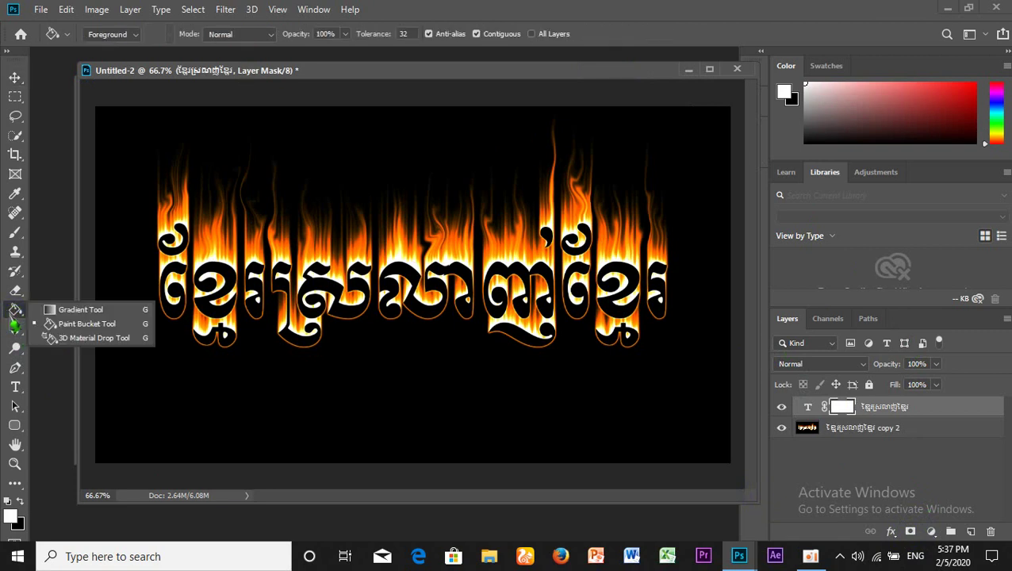
pyautogui.click(122, 309)
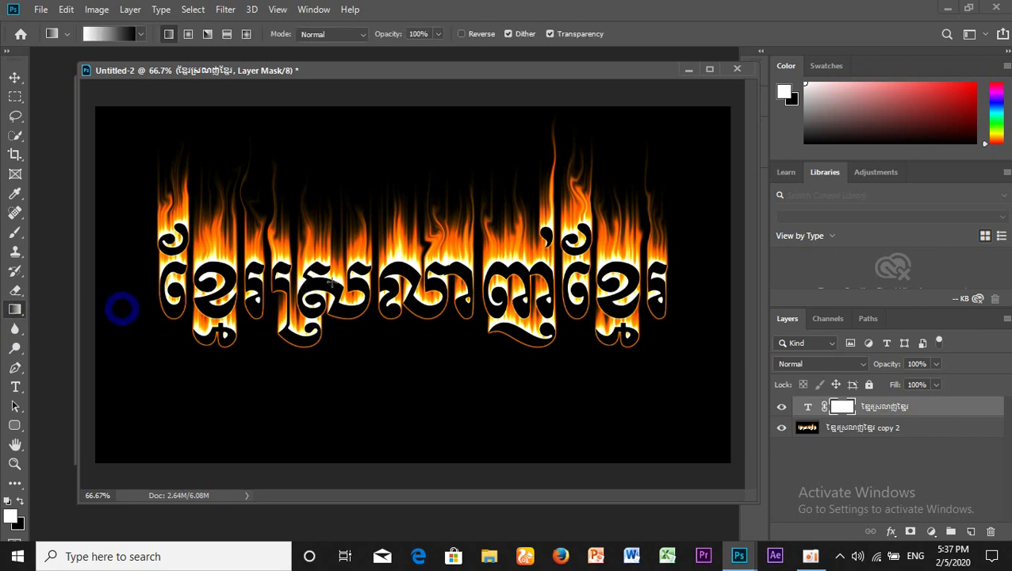
# Step: Try several gradient fades on the text mask, undoing each so the mask stays plain white
pyautogui.moveTo(401, 268); pyautogui.dragTo(403, 349)
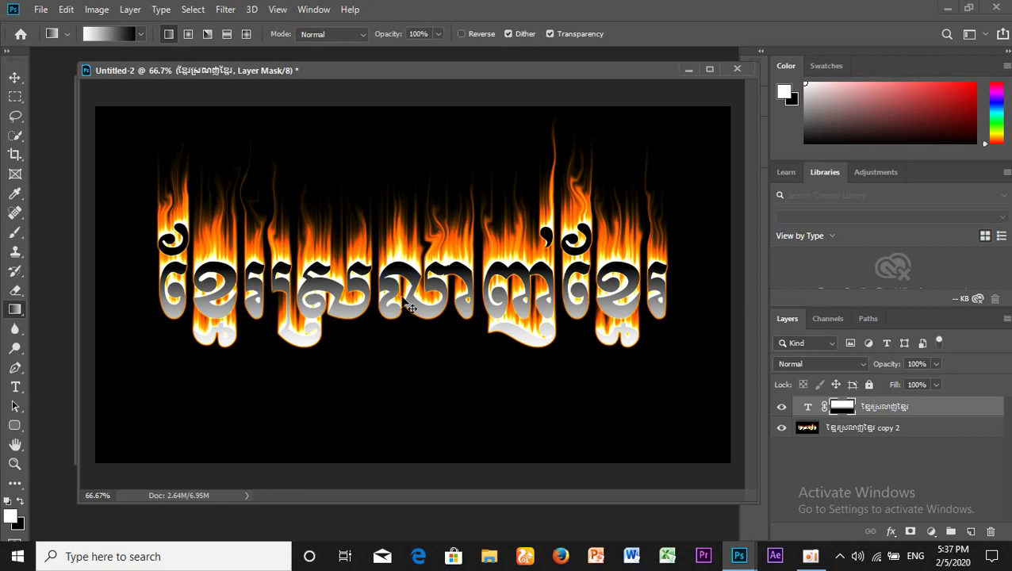
pyautogui.hotkey('ctrl', 'z')
pyautogui.moveTo(401, 333); pyautogui.dragTo(401, 339)
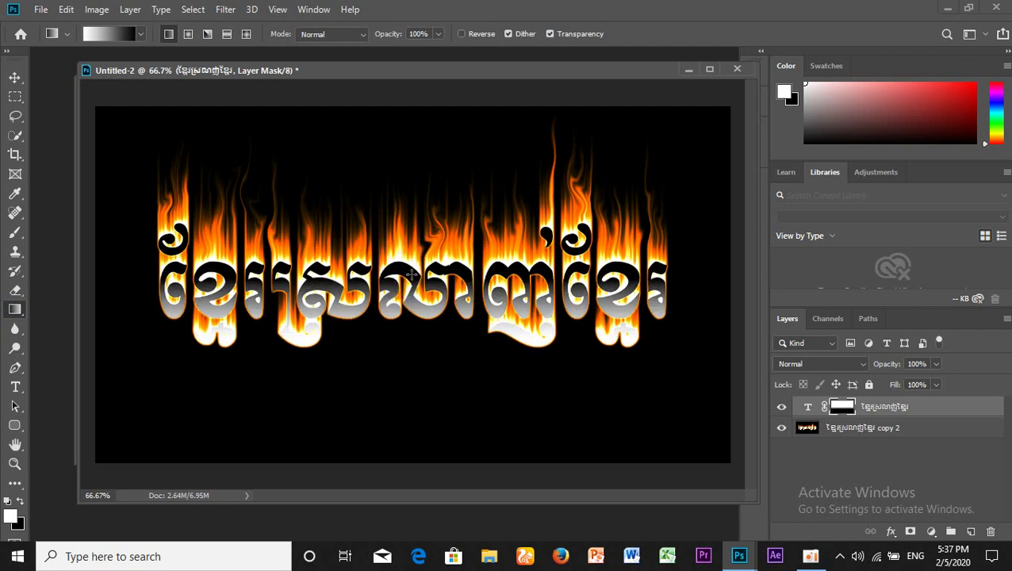
pyautogui.hotkey('ctrl', 'z')
pyautogui.moveTo(400, 252); pyautogui.dragTo(401, 327)
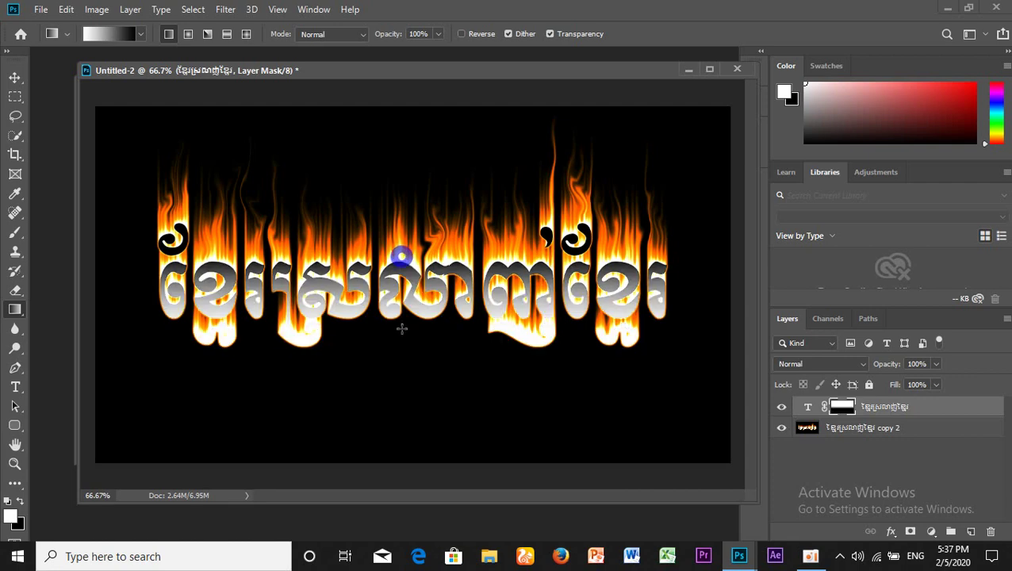
pyautogui.hotkey('ctrl', 'z')
pyautogui.moveTo(400, 255); pyautogui.dragTo(402, 284)
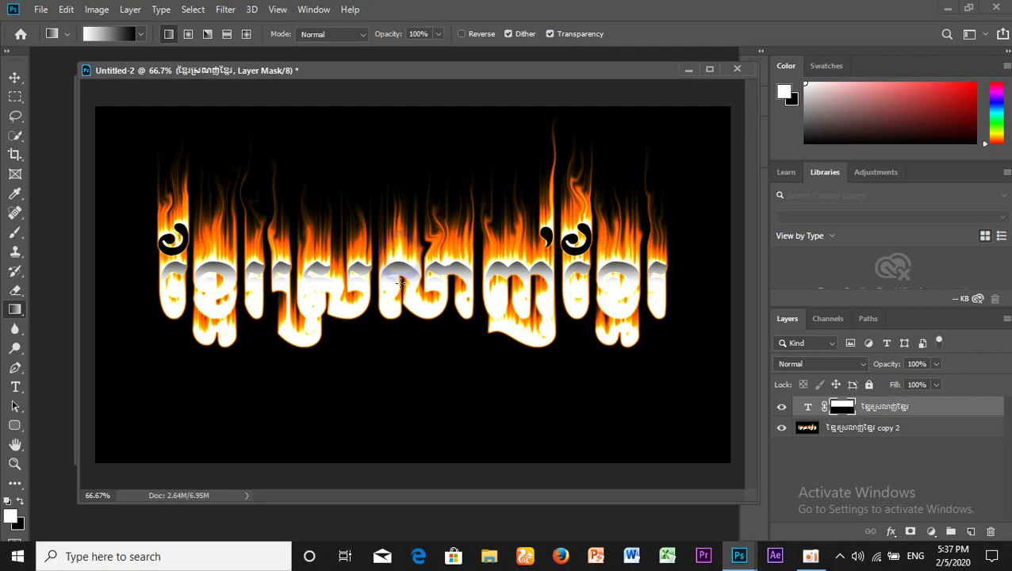
pyautogui.hotkey('ctrl', 'z')
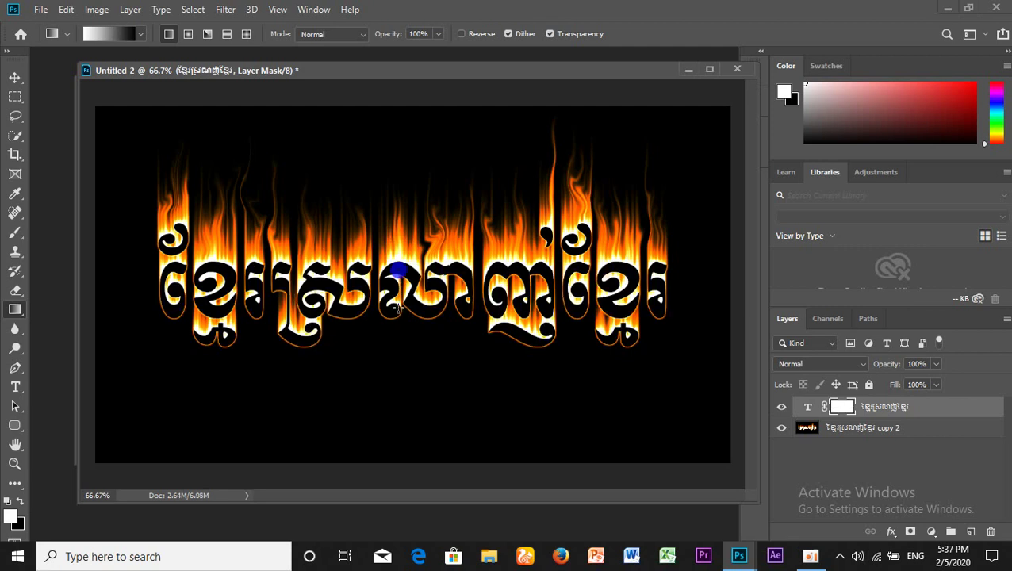
pyautogui.moveTo(399, 271); pyautogui.dragTo(398, 307)
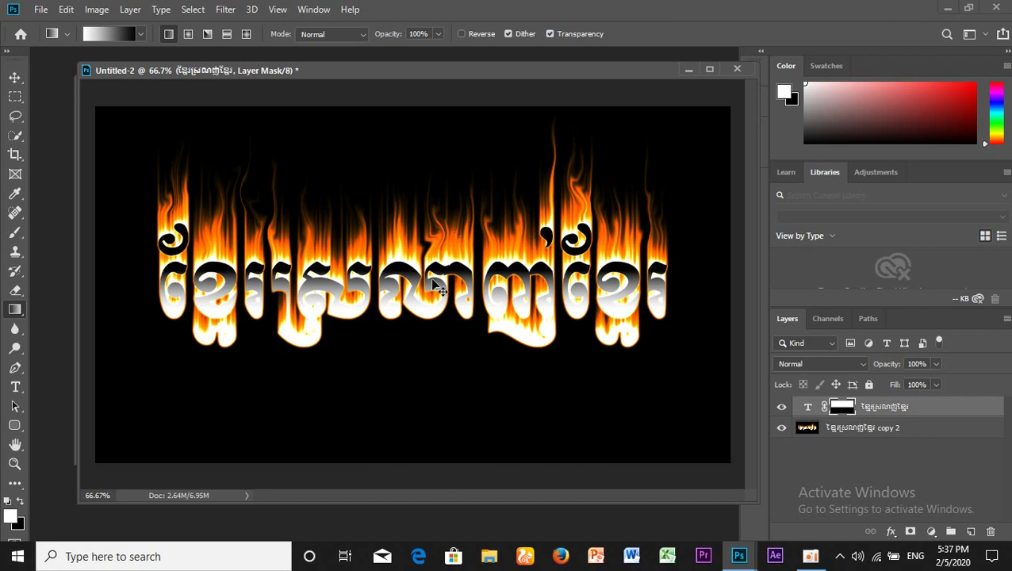
pyautogui.hotkey('ctrl', 'z')
pyautogui.click(14, 77)
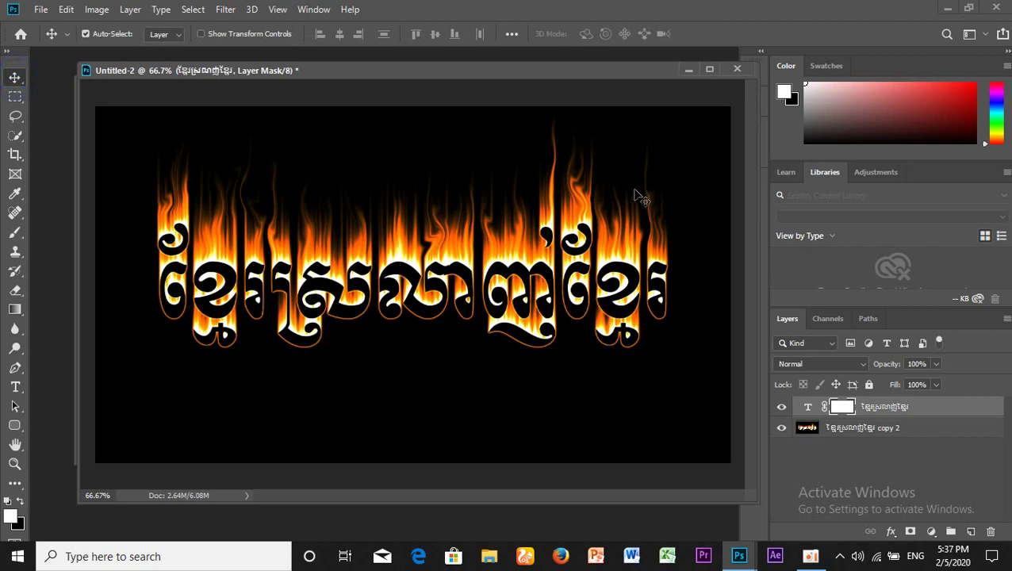
pyautogui.click(810, 556)
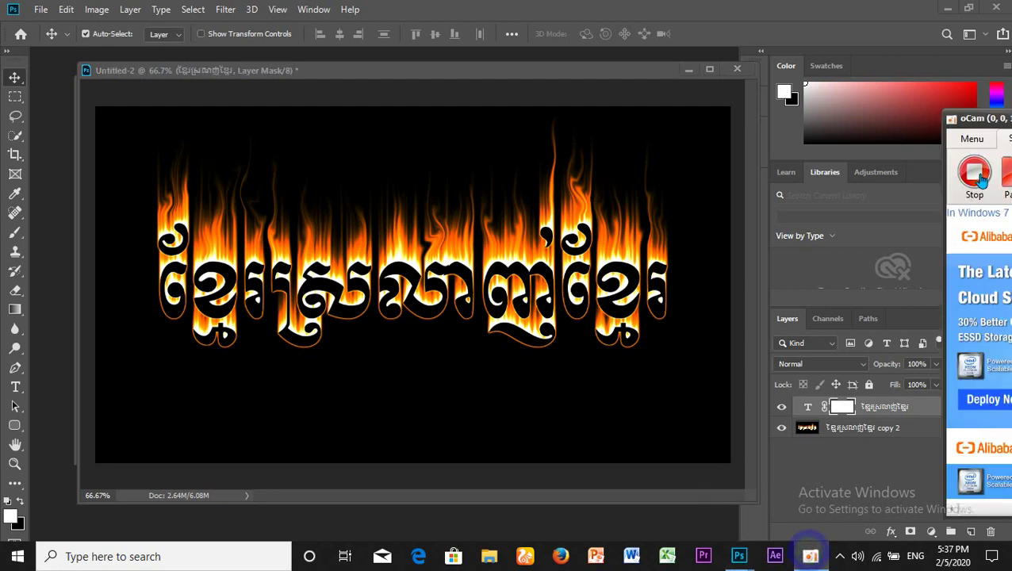